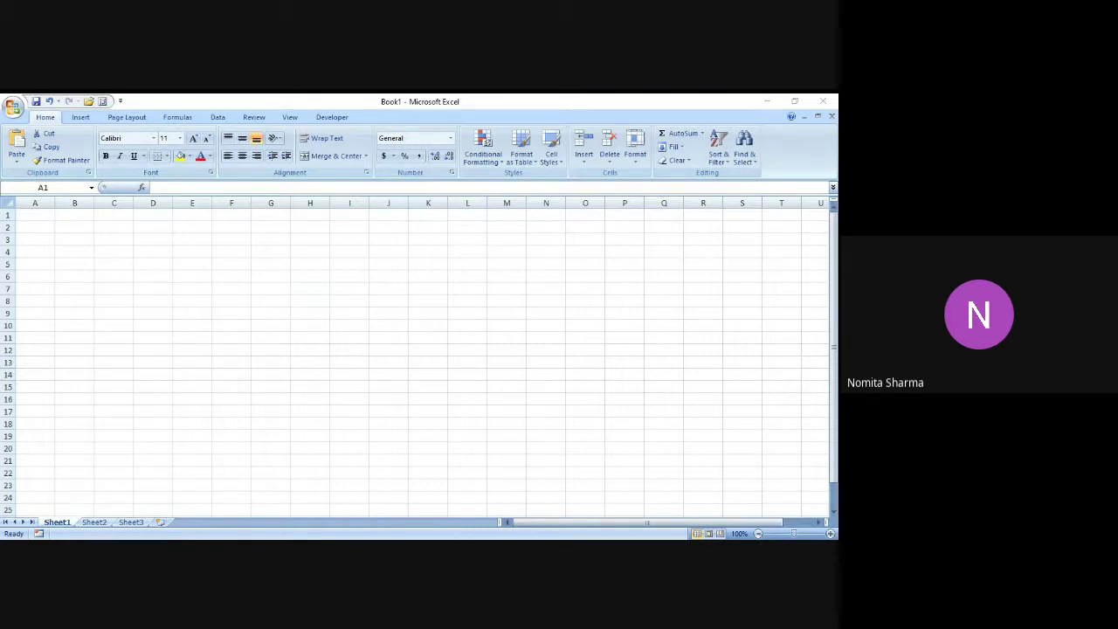
Format all cells of the sheet with font size 12 and bold text
left_click(9, 203)
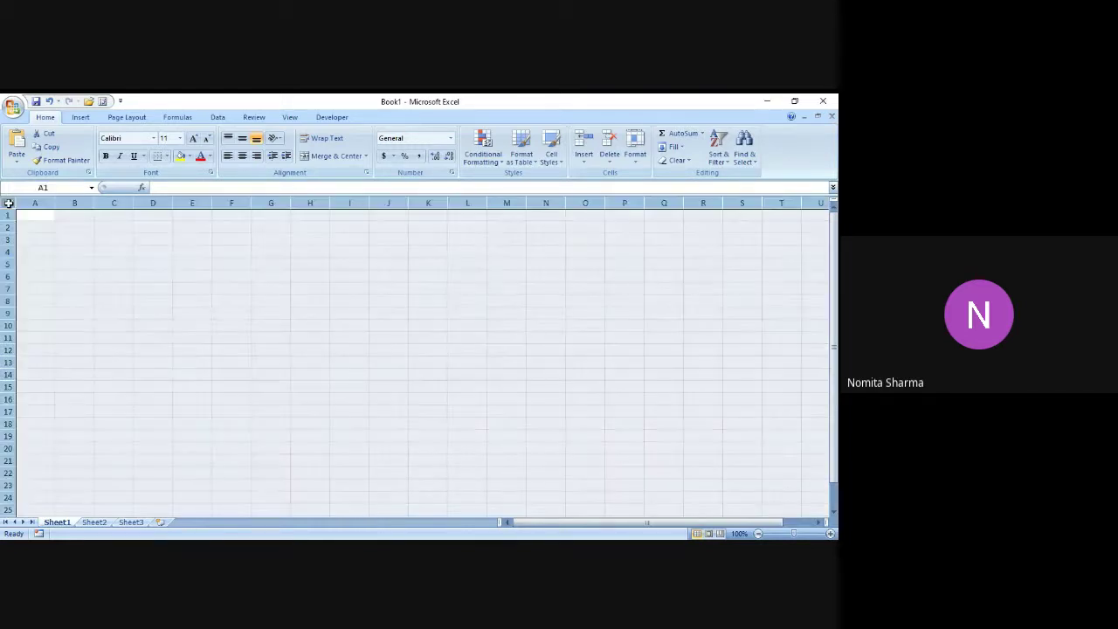
left_click(179, 140)
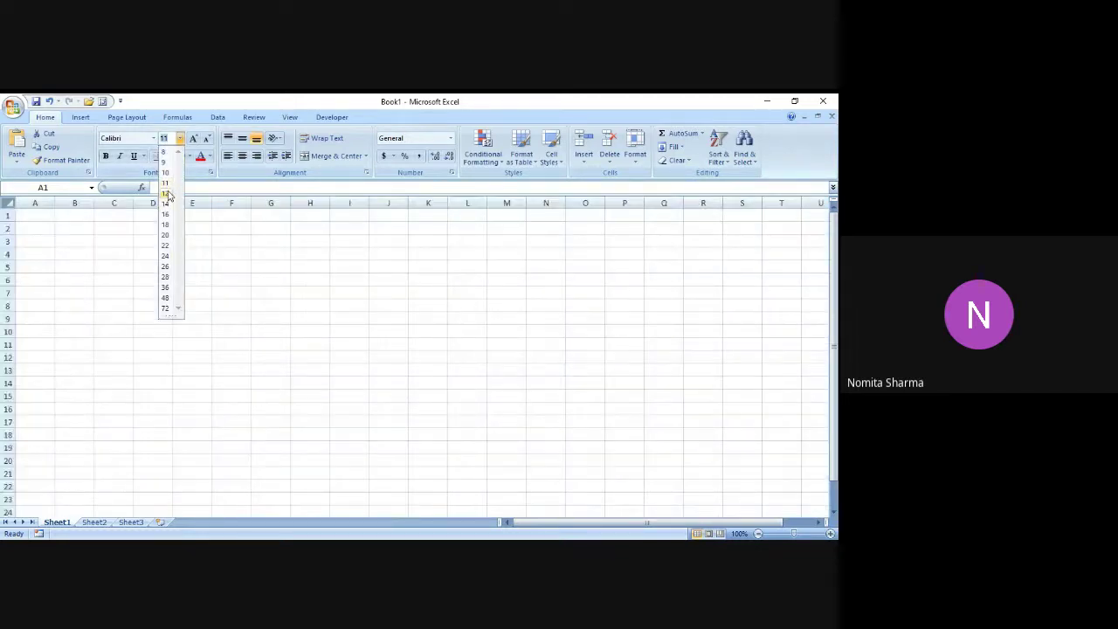
left_click(166, 193)
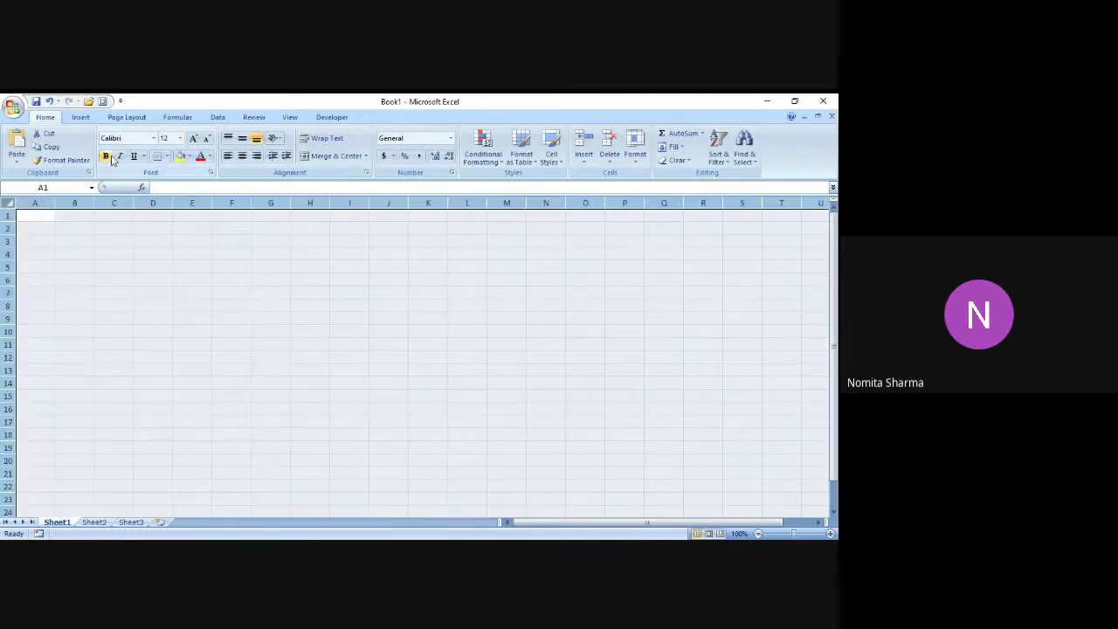
Enter the heading RAND in cell A1
left_click(35, 219)
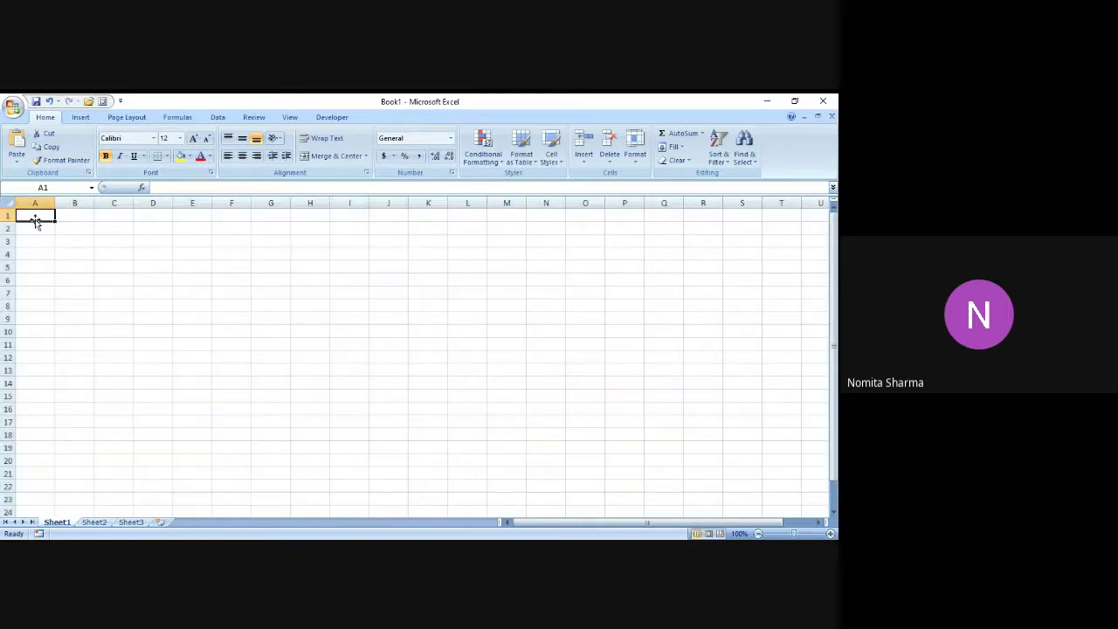
type("R")
key("BackSpace")
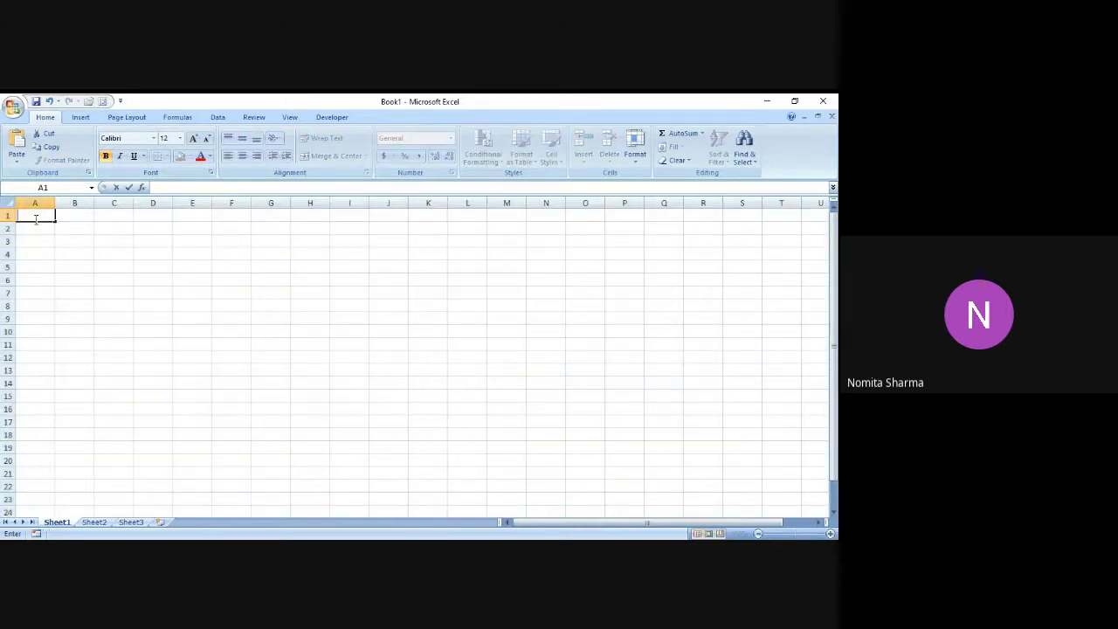
type("RANO")
key("Return")
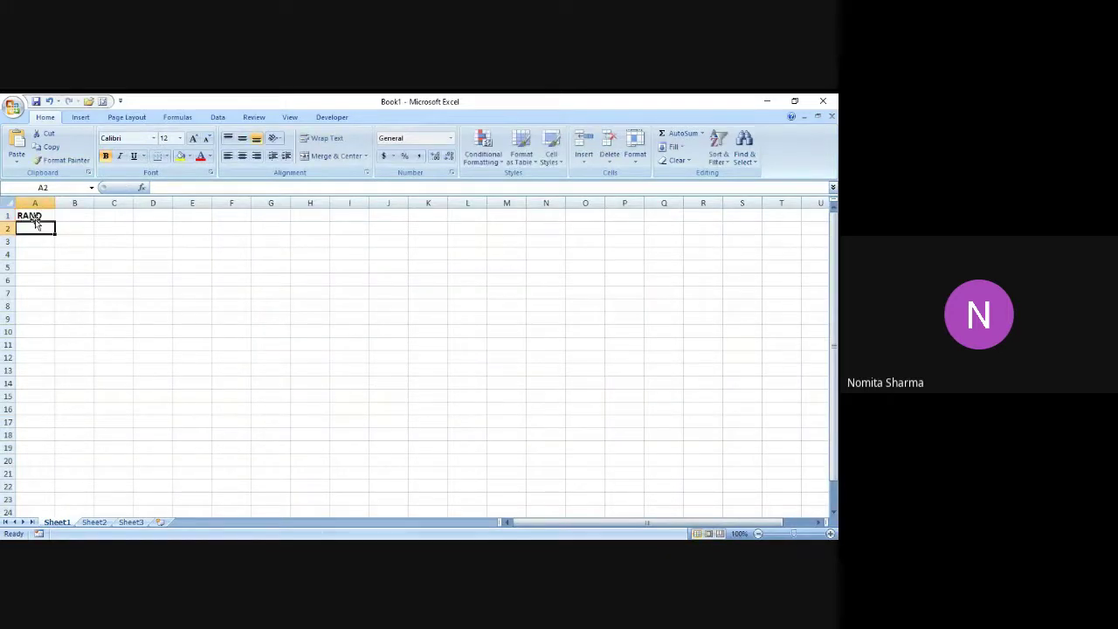
Enter the formula =RAND() in cell A3 to generate a random decimal
key("Return")
type("=RAND")
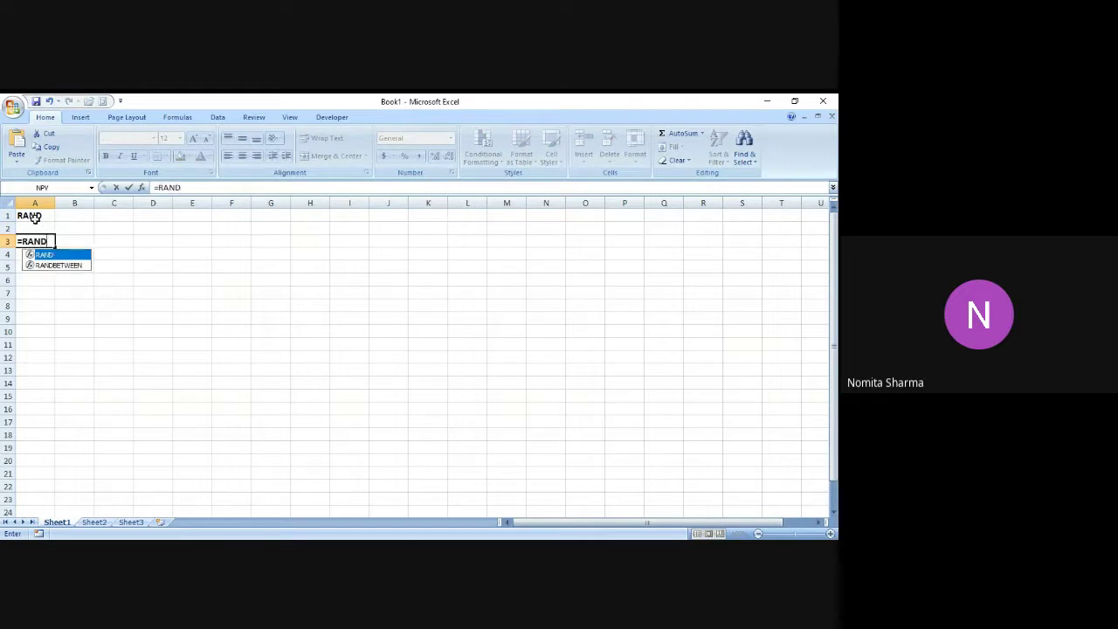
type("(")
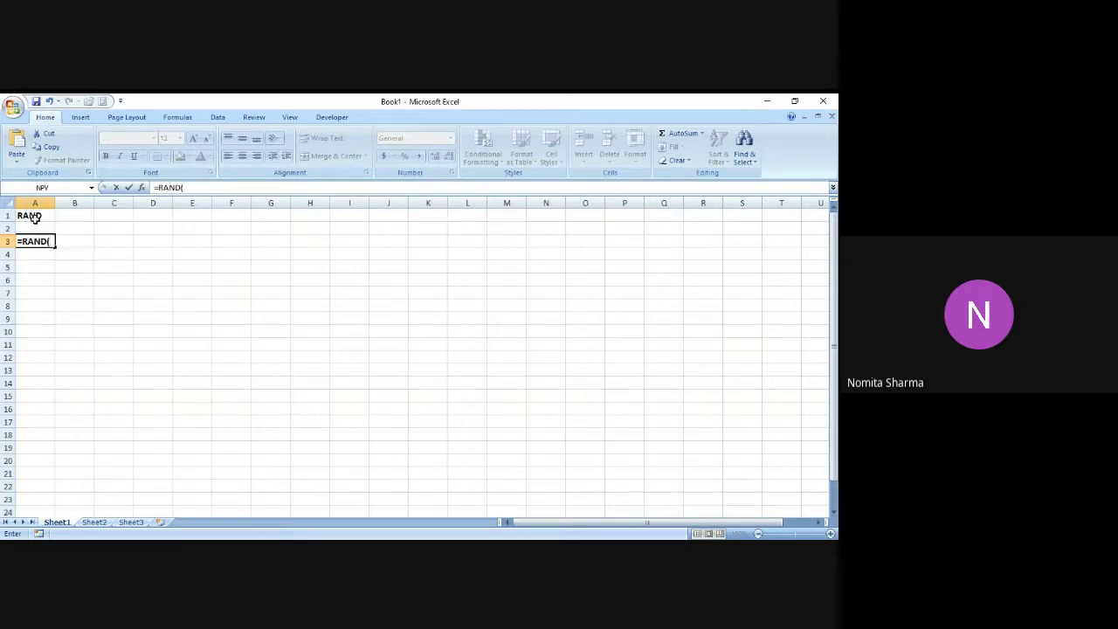
type(")")
key("Return")
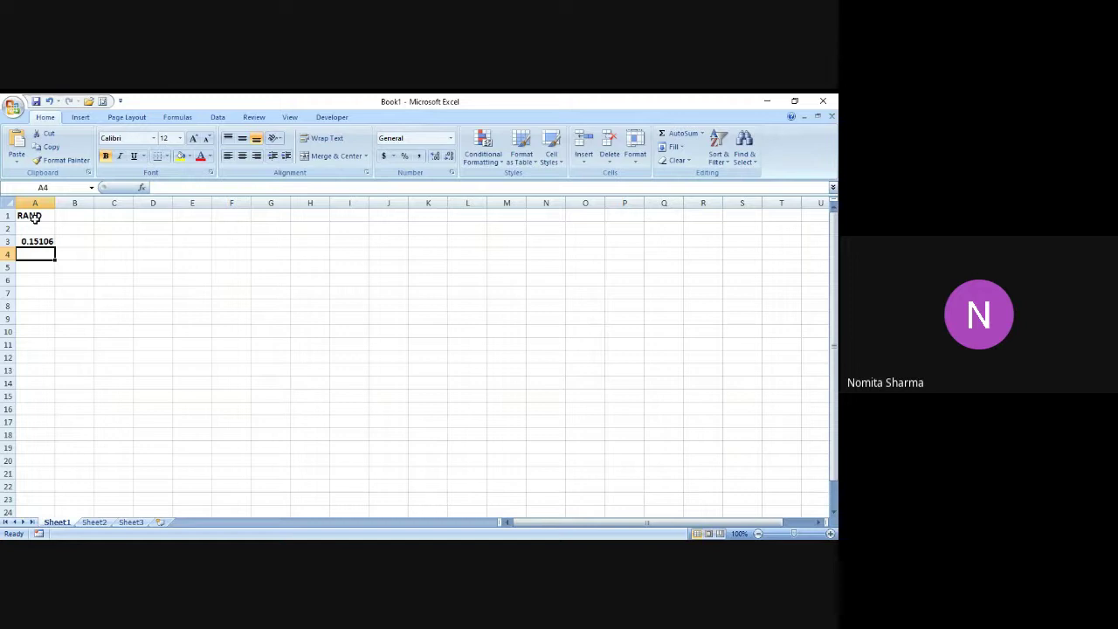
Generate a second random decimal in cell A4 with the formula =RAND()
type("=RAND")
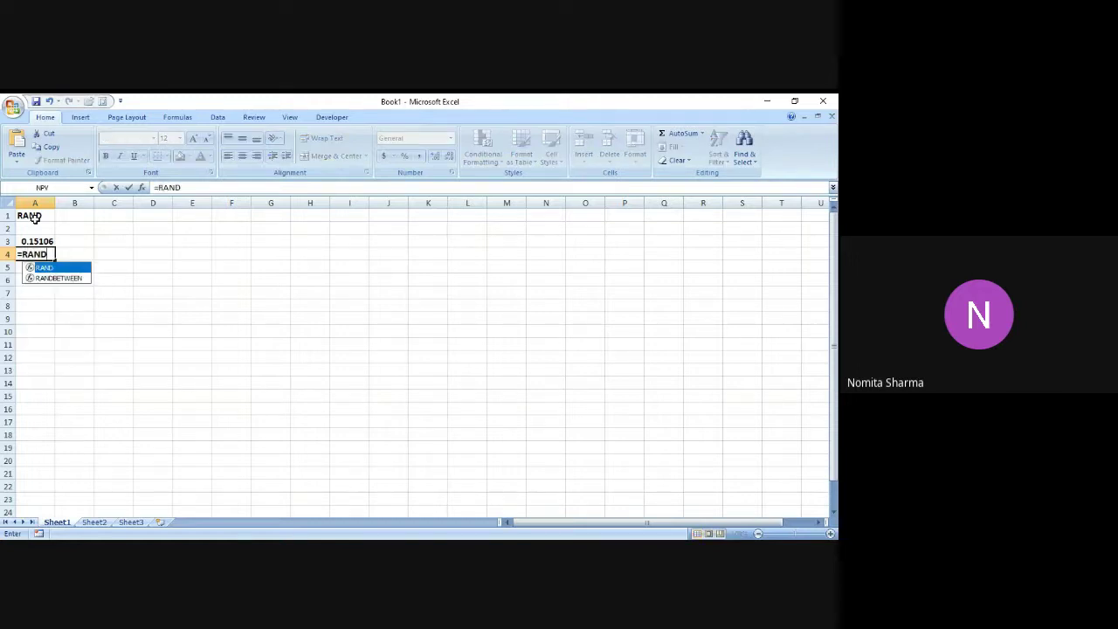
type("(0")
key("Return")
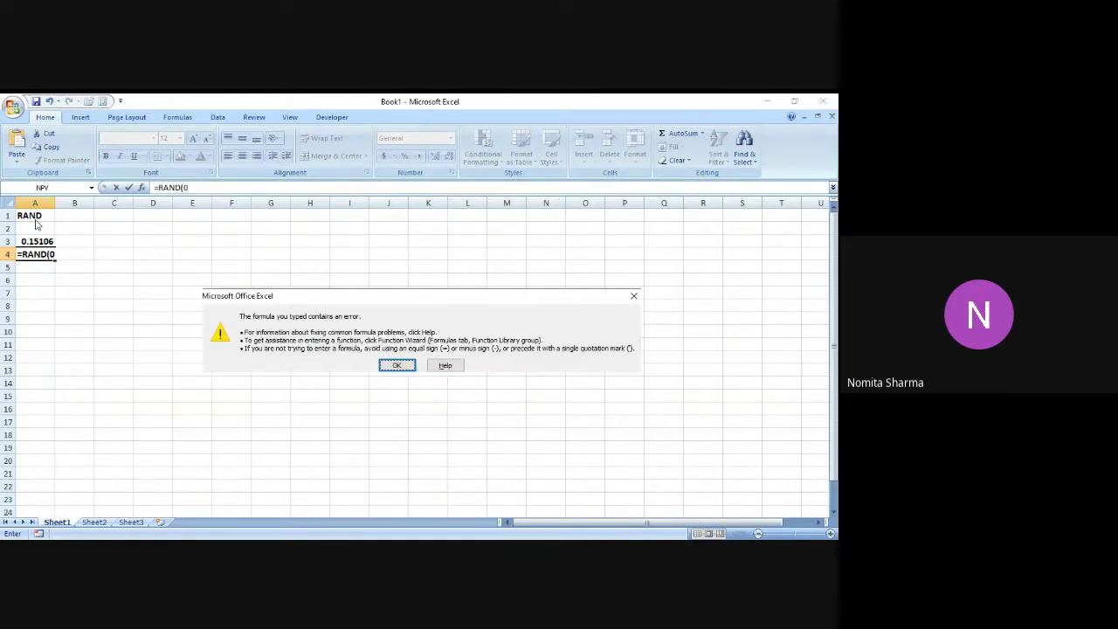
left_click(407, 366)
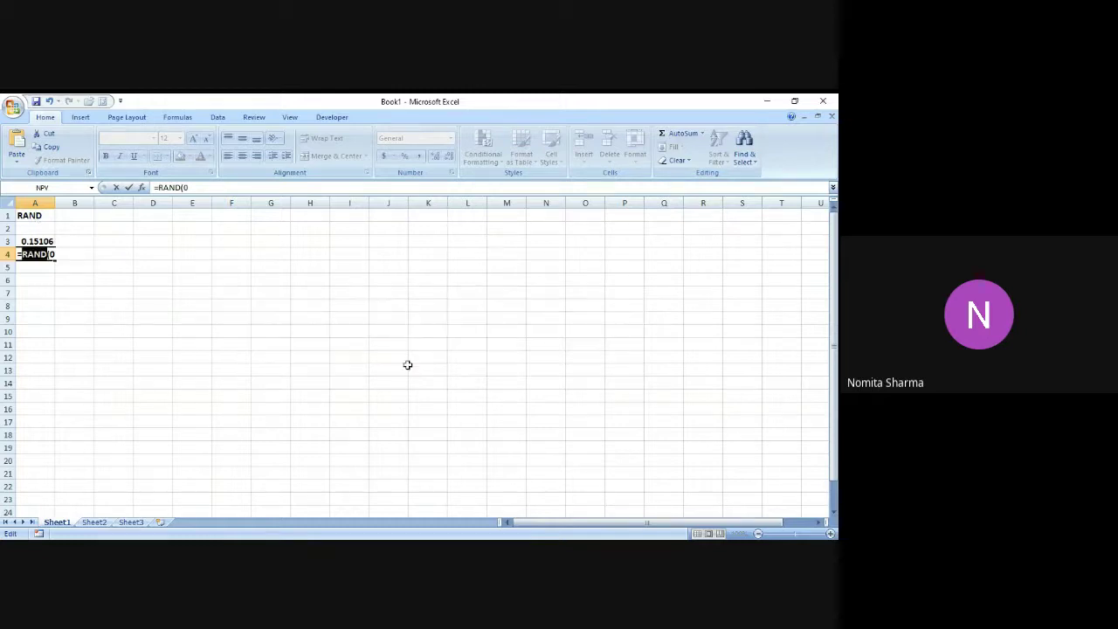
key("Right")
key("BackSpace")
type(")")
key("Return")
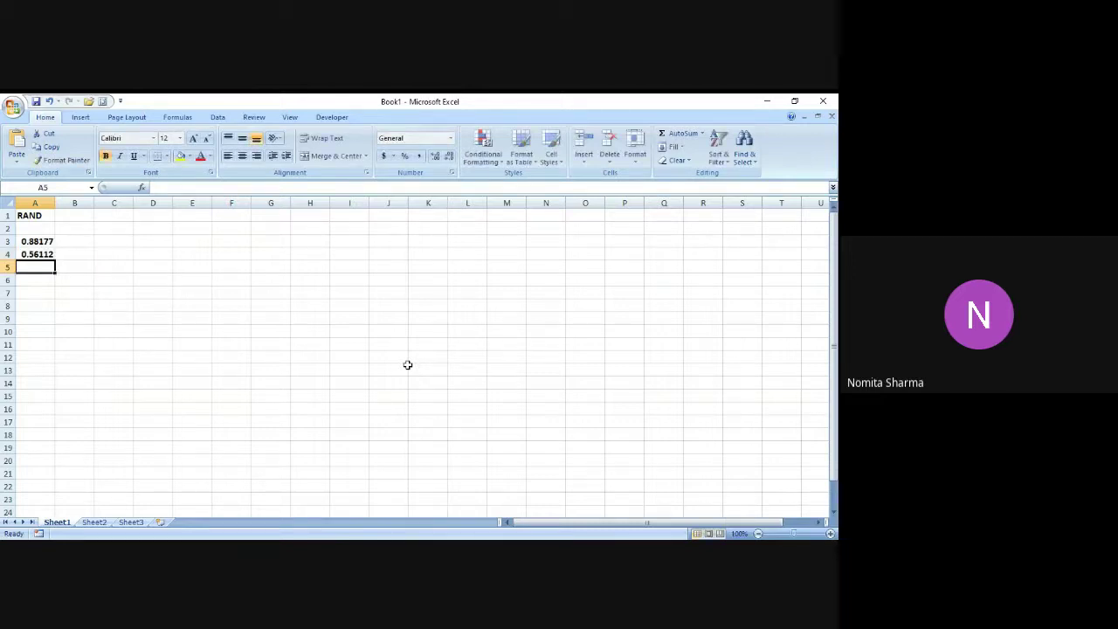
Enter =RANDBETWEEN(10,50) in cell C3 to generate a random whole number between 10 and 50
key("Up")
key("Up")
key("Right")
key("Right")
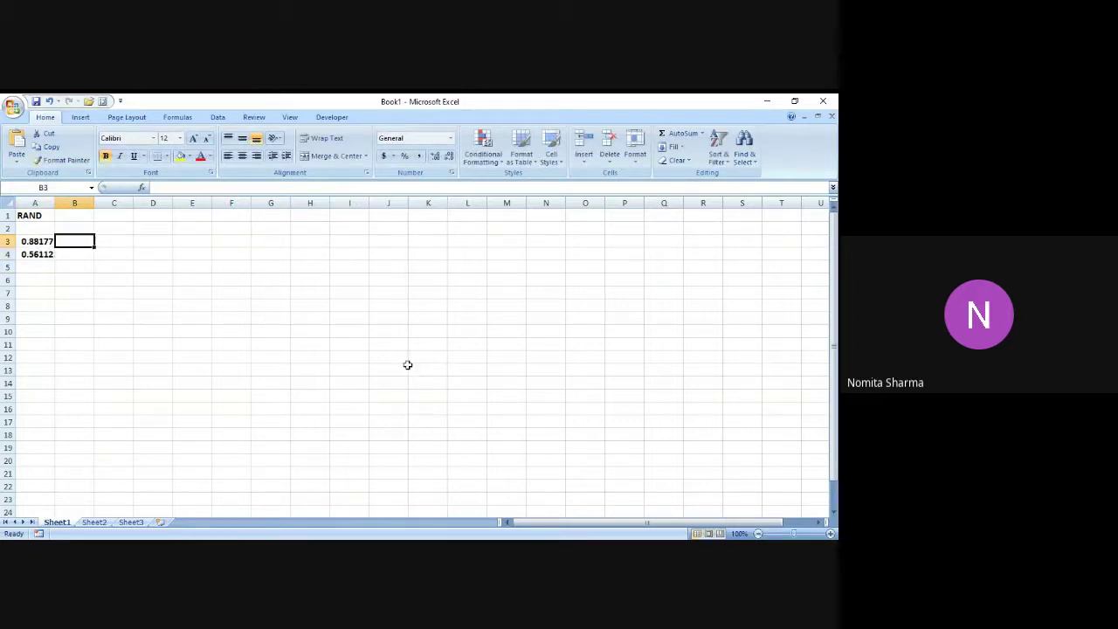
type("=RA")
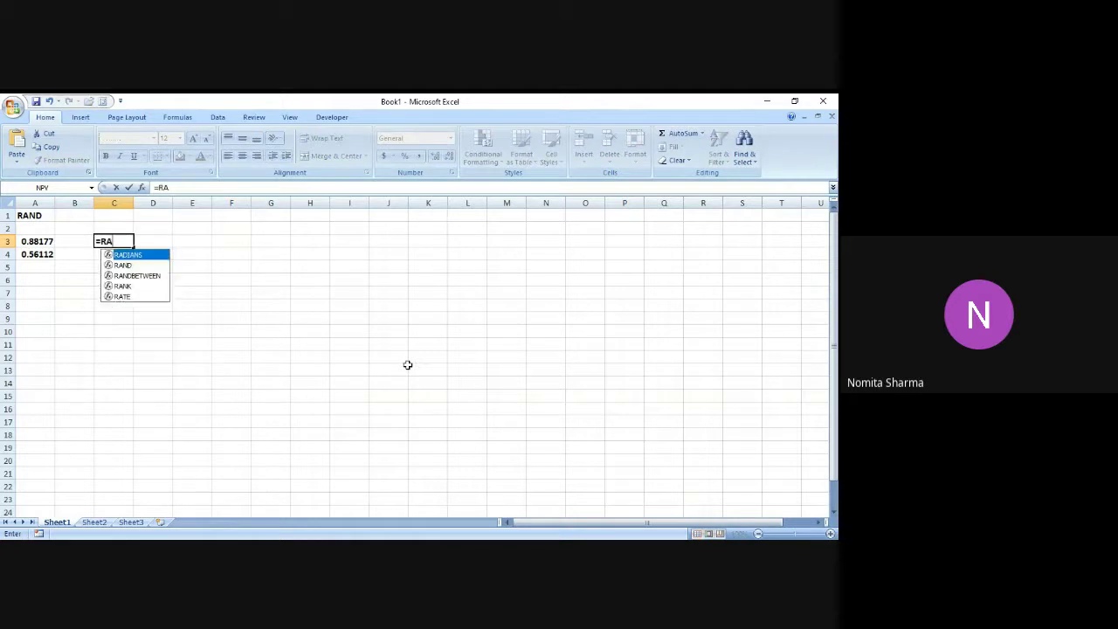
type("NDBETWE")
key("BackSpace")
key("BackSpace")
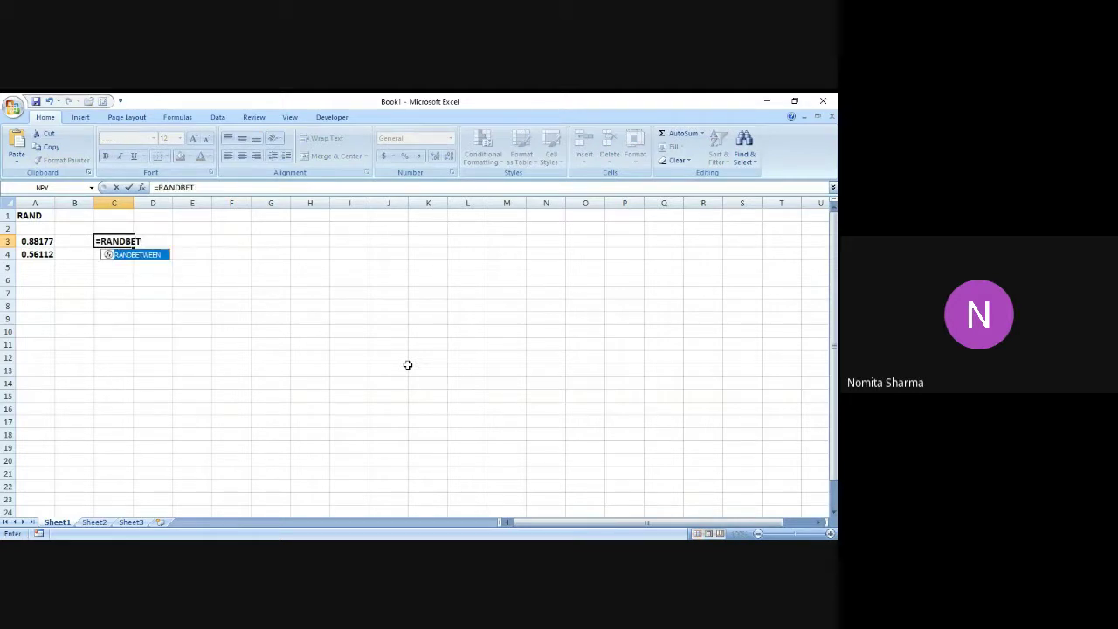
type("WEEN(1")
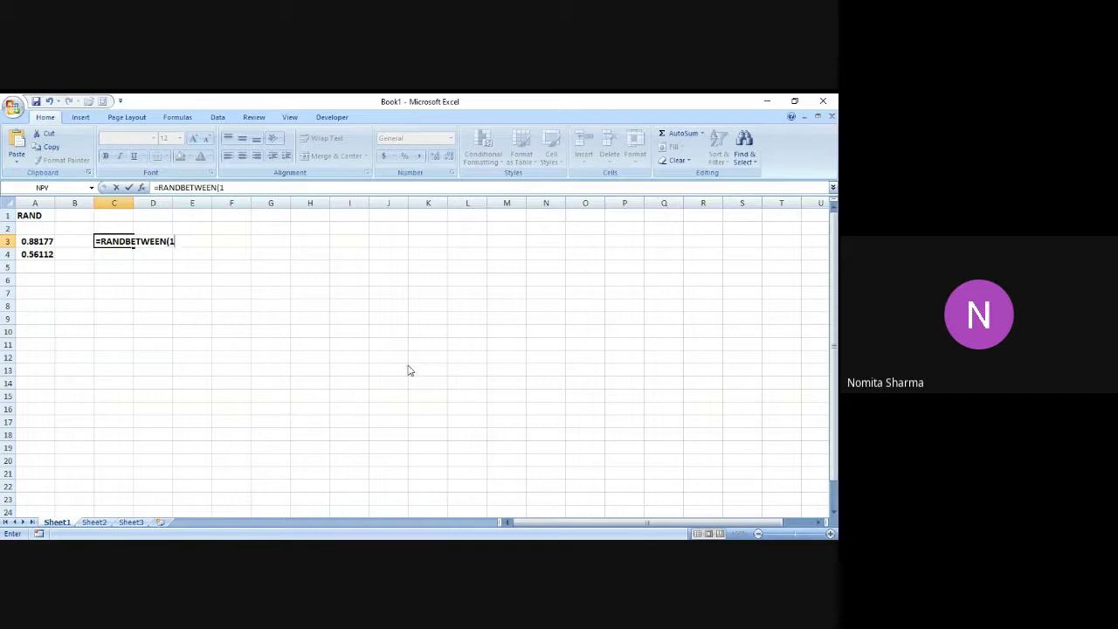
type("0,50)")
key("Return")
Fill the RANDBETWEEN formula from cell C3 across the range C3:F10
key("Up")
key("Down")
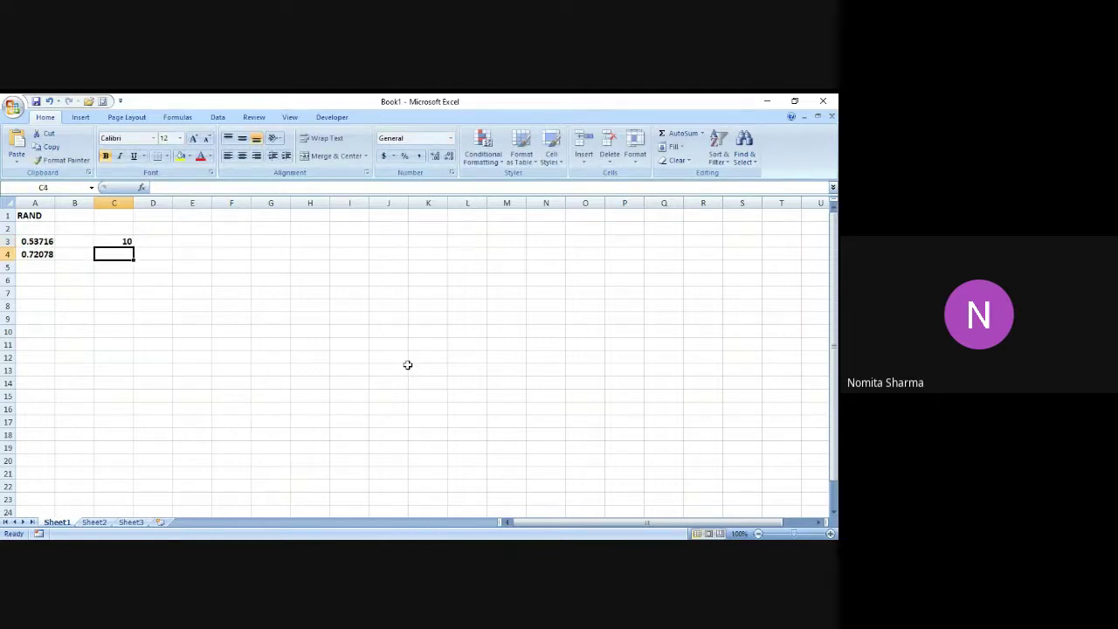
key("Up")
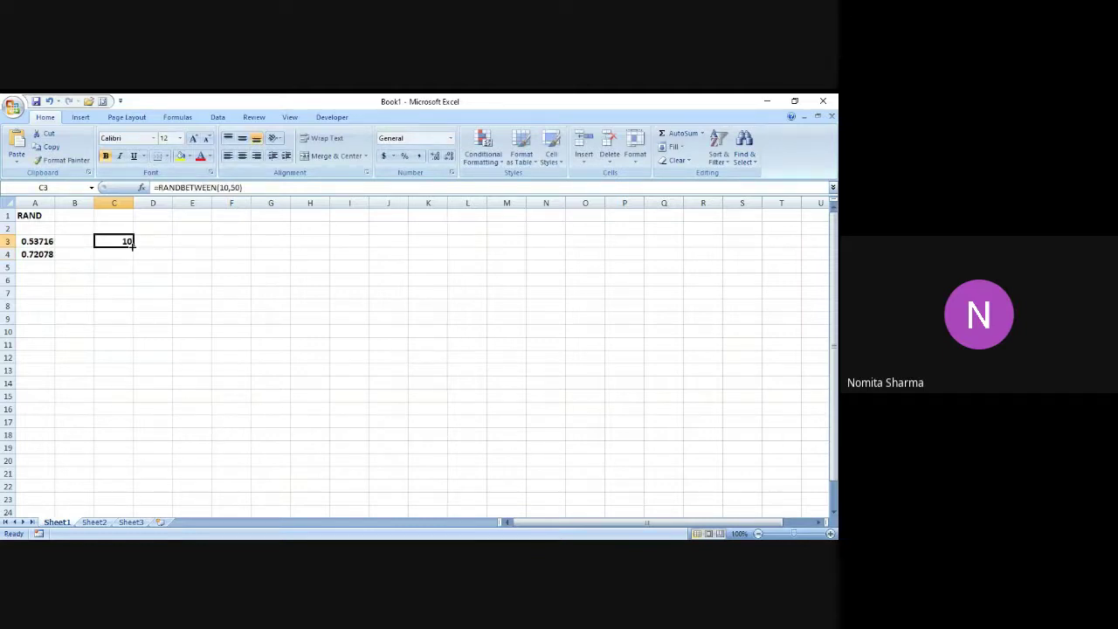
left_click_drag(133, 247, 249, 346)
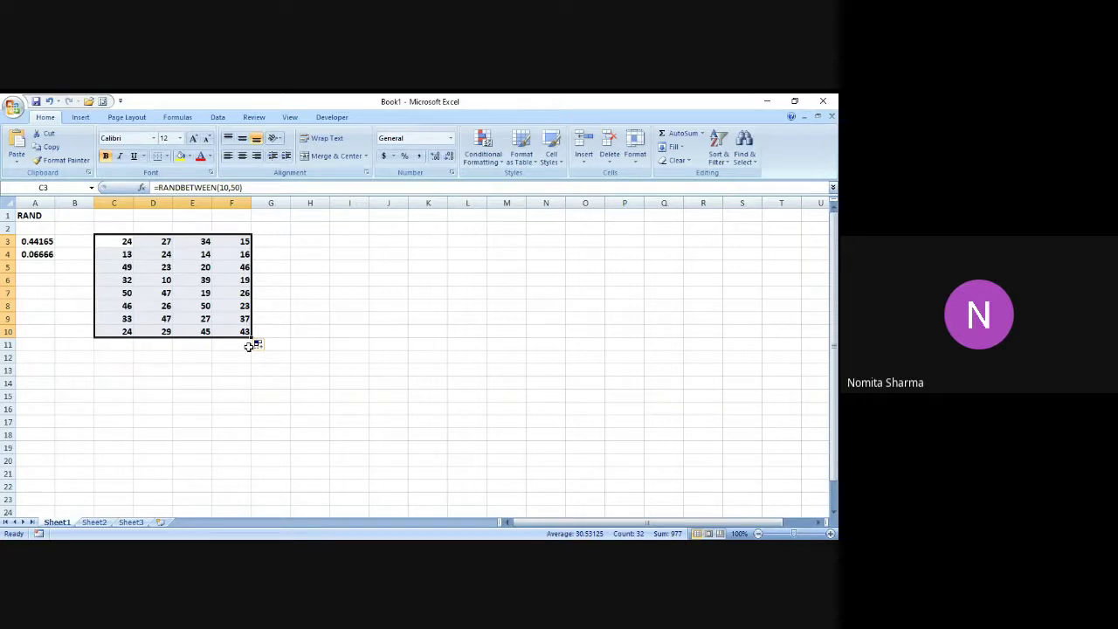
Enter =RAND() in cell A12 and fill it across the range A12:E20
left_click(39, 358)
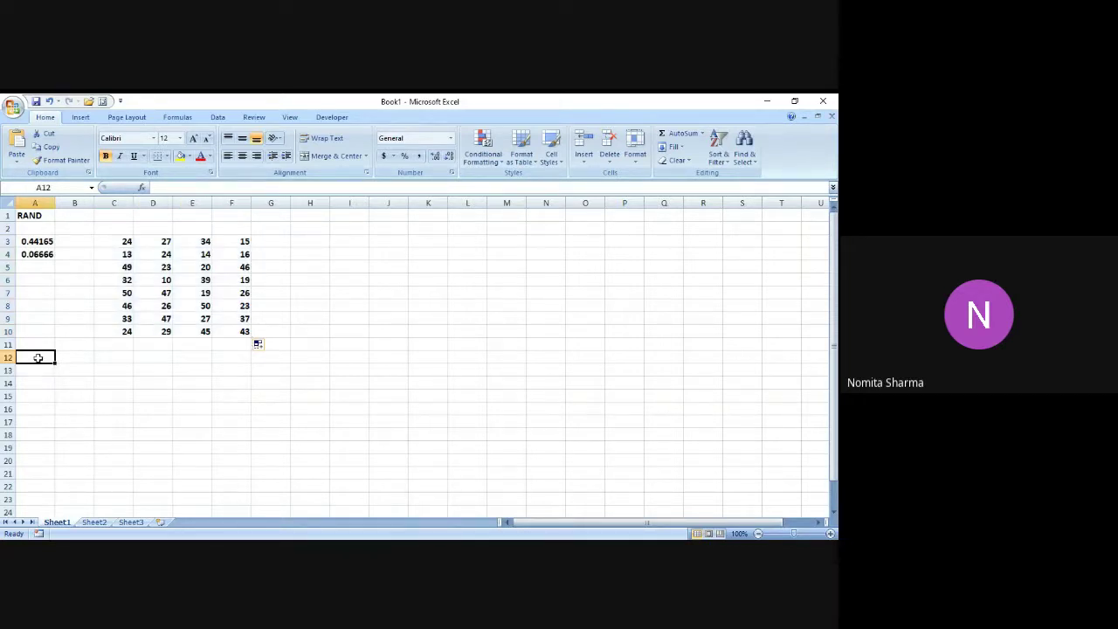
type("=")
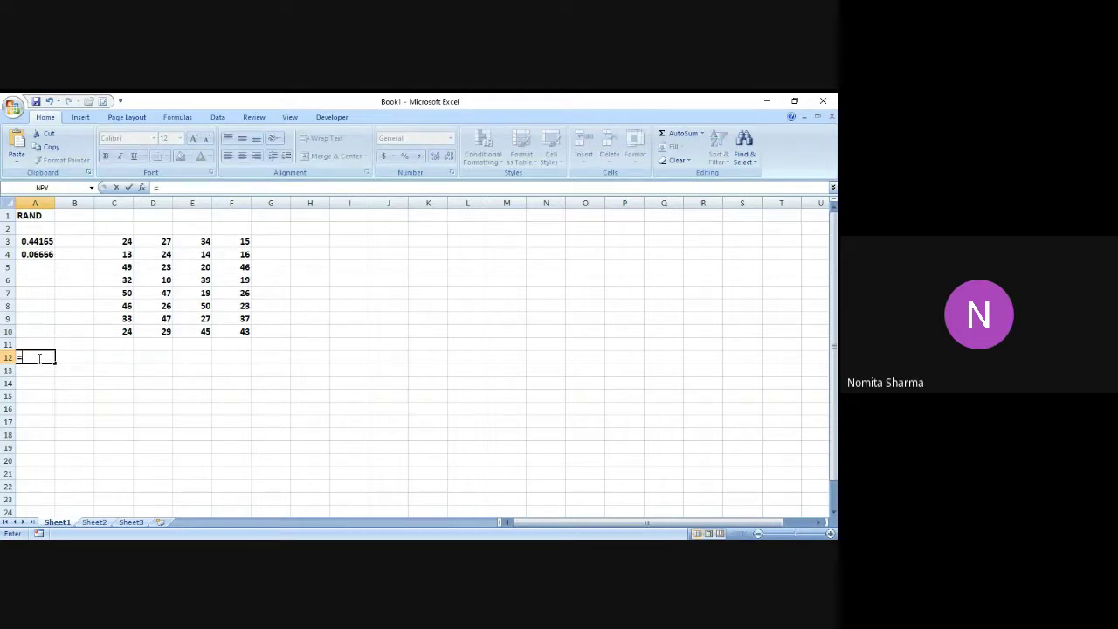
type("RAND()")
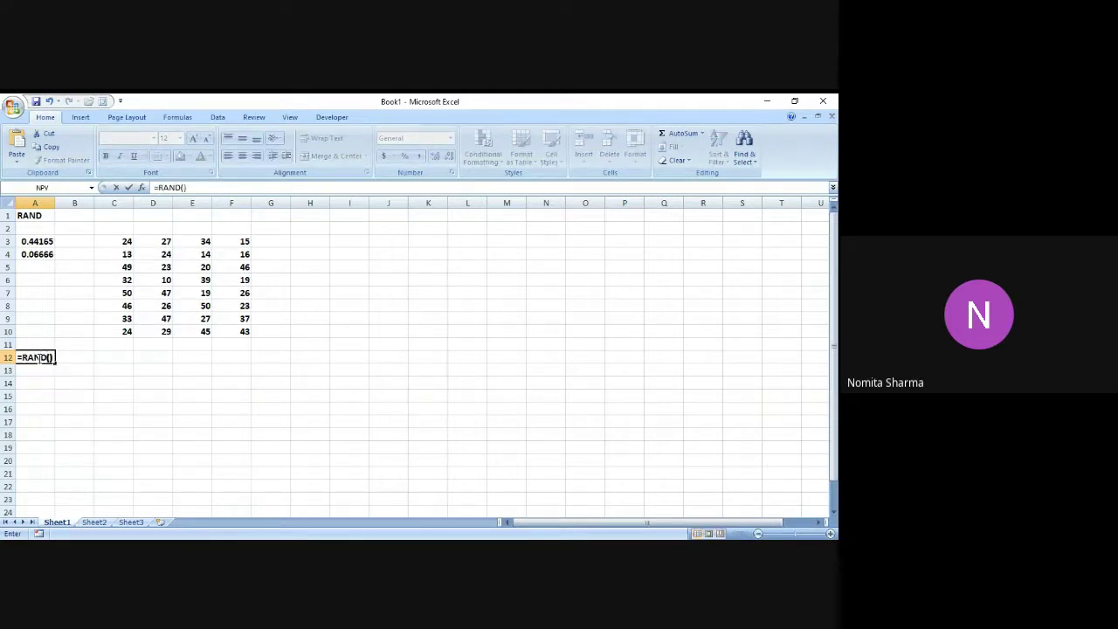
key("Return")
left_click(39, 358)
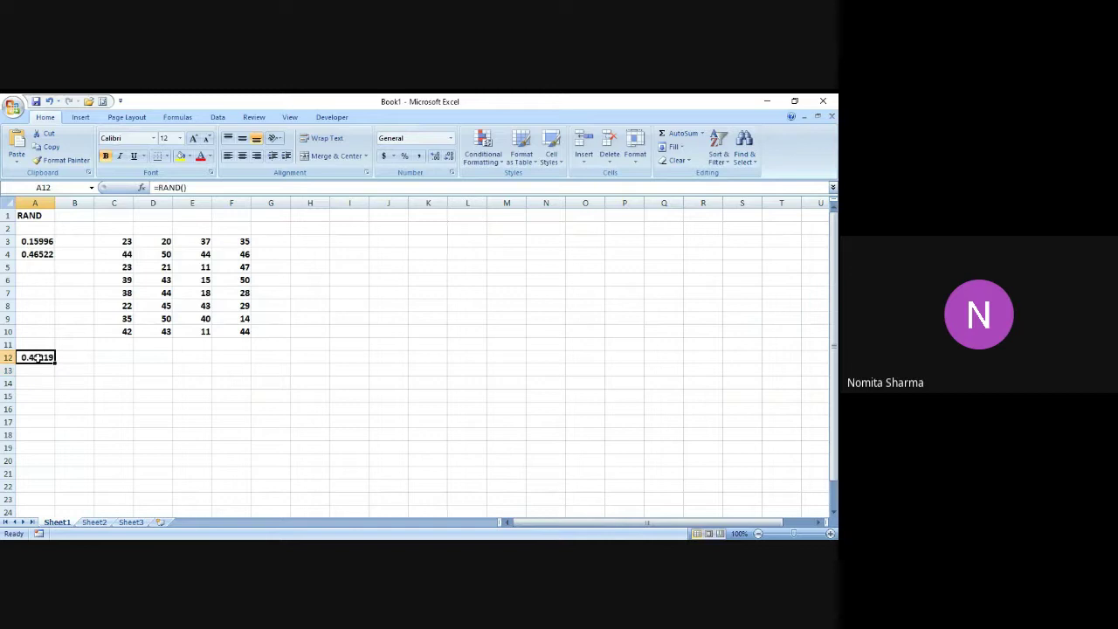
left_click_drag(54, 366, 213, 481)
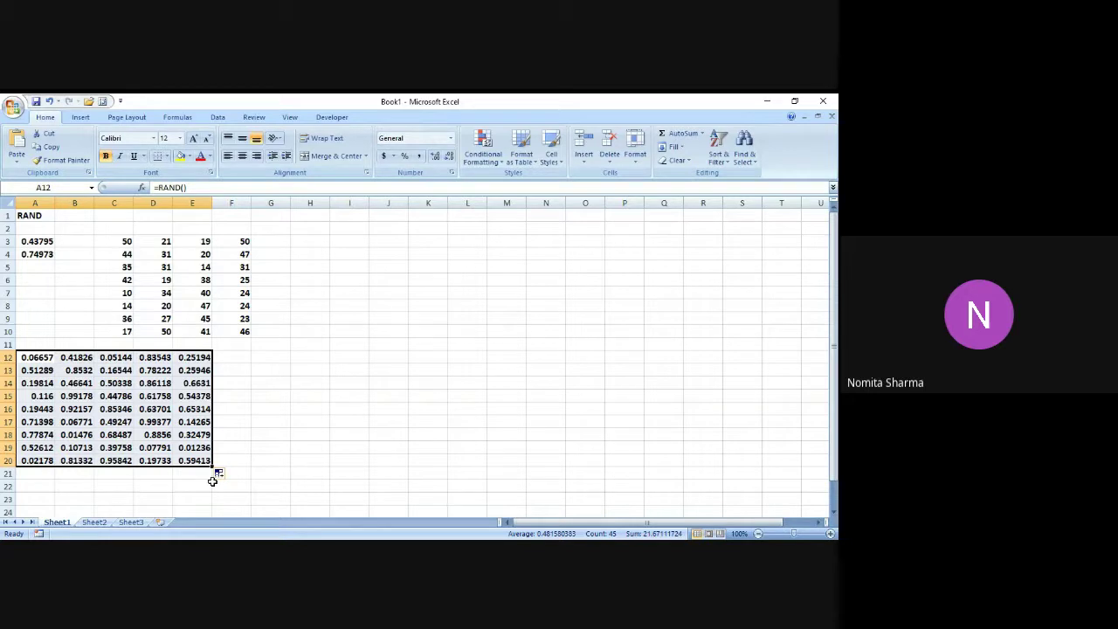
Enter =RANDBETWEEN(10*12,10*50)/10 in cell H3 to generate a random number with one decimal place between 12 and 50
left_click(300, 239)
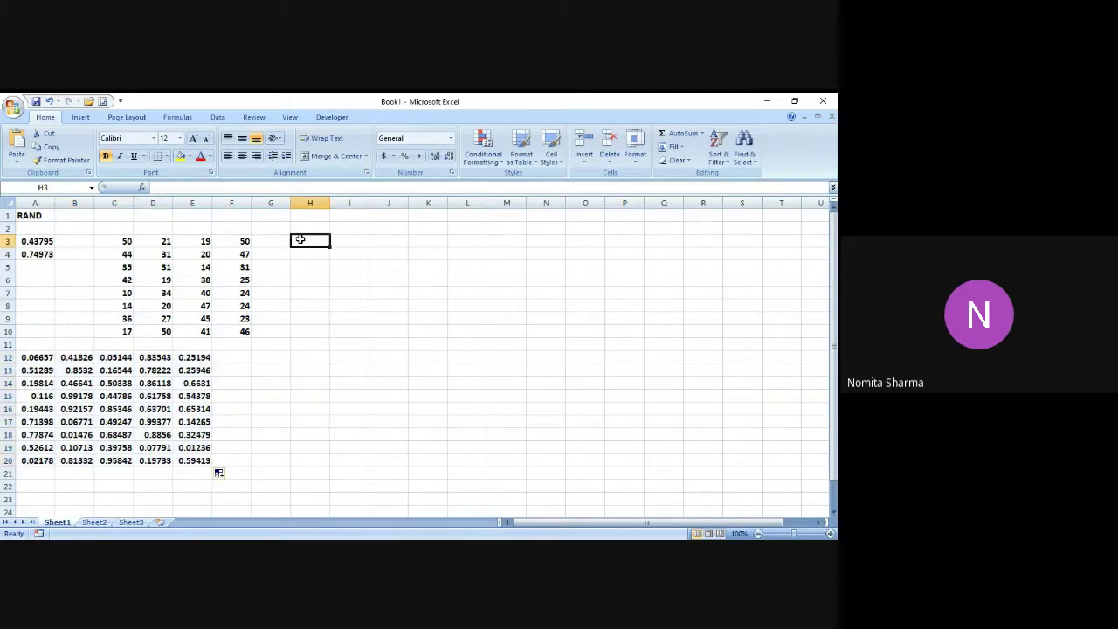
type("=RANDBE")
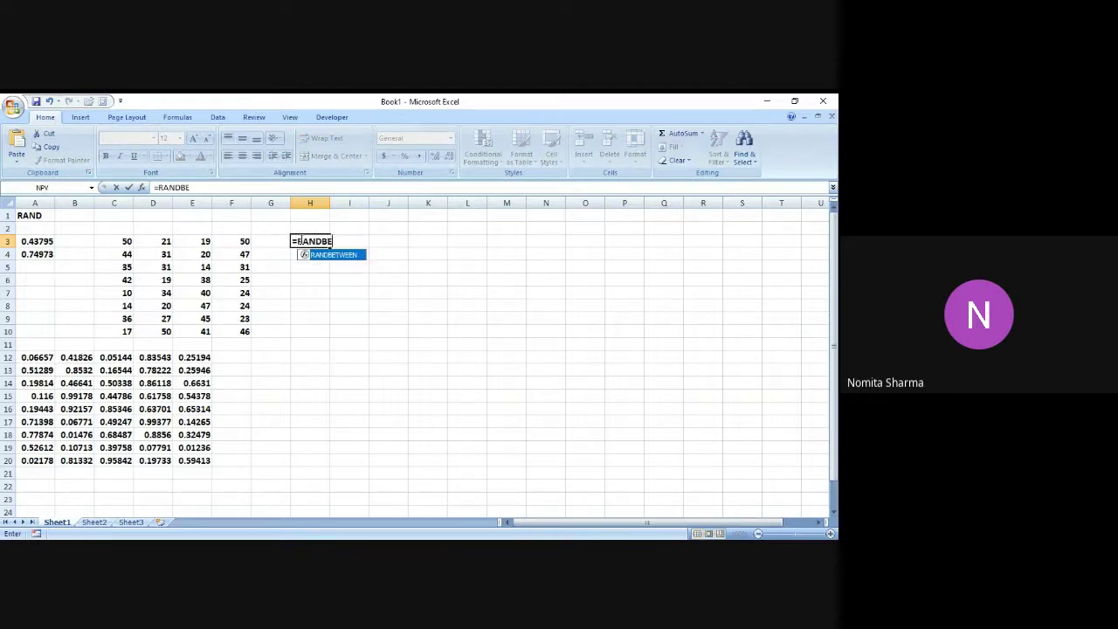
type("TWEEN(")
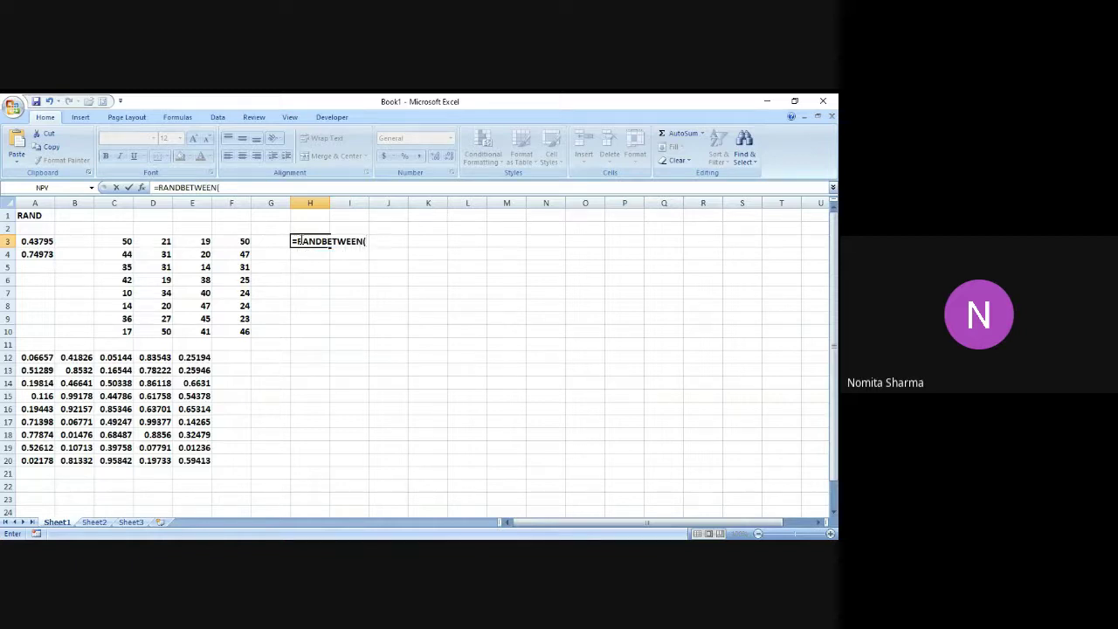
type("10*12,10*50)/10")
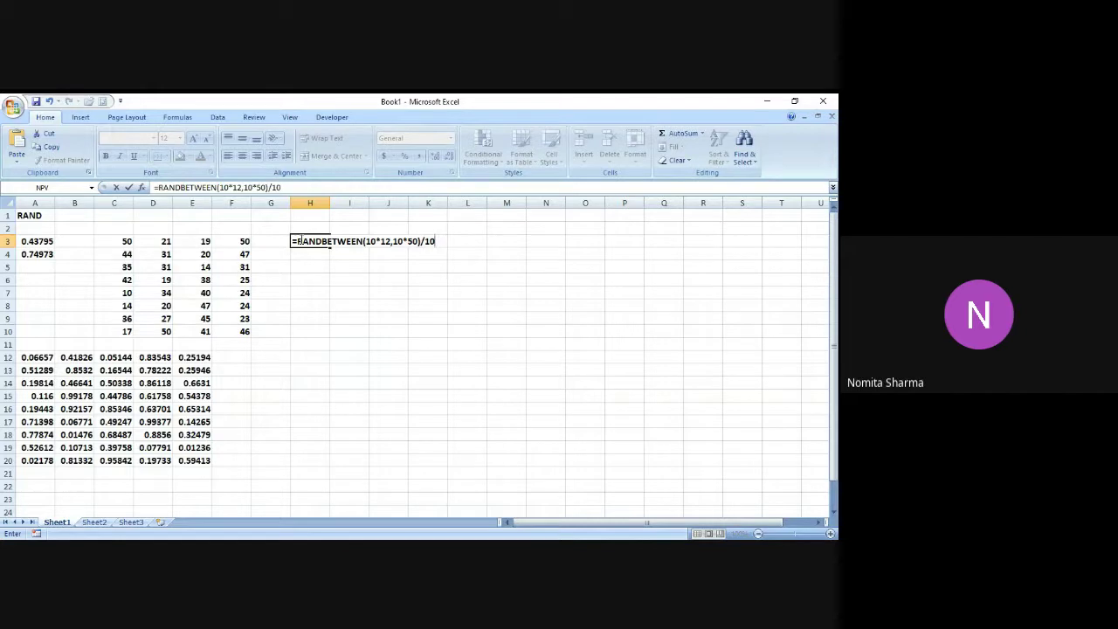
key("Return")
Fill the formula from cell H3 down to row 11 and across to column L, covering H3:L11
left_click(299, 240)
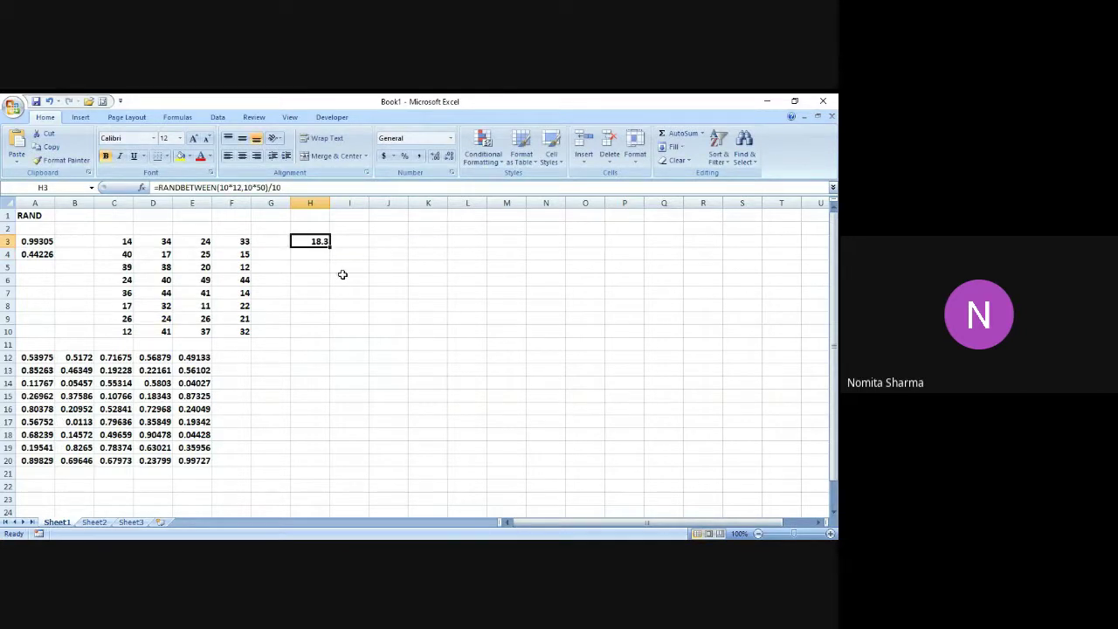
left_click_drag(331, 248, 335, 353)
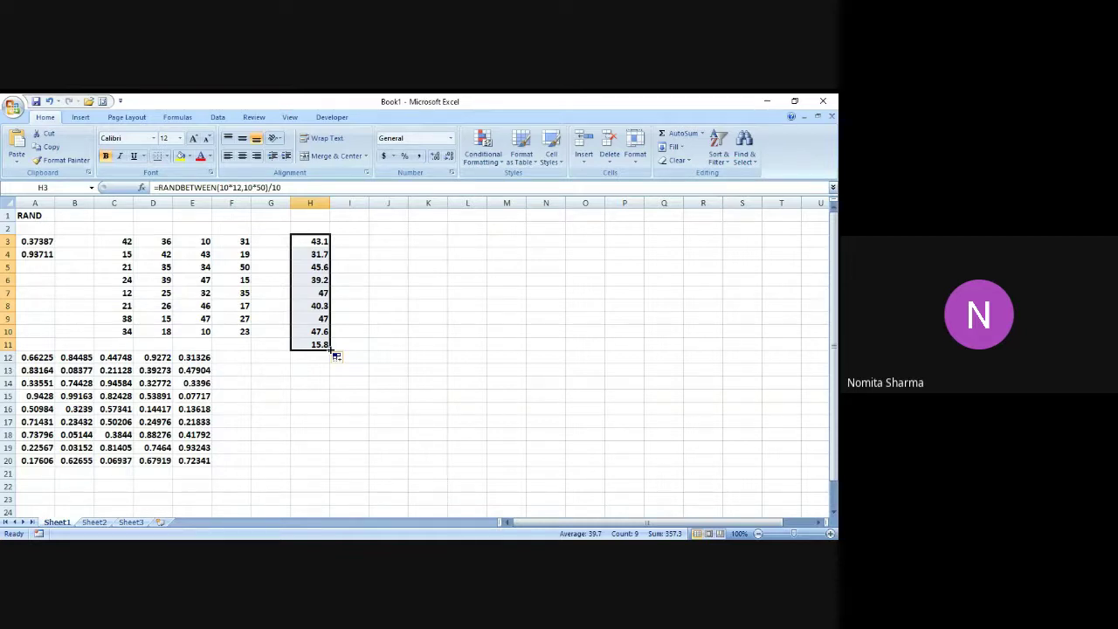
left_click_drag(334, 353, 474, 346)
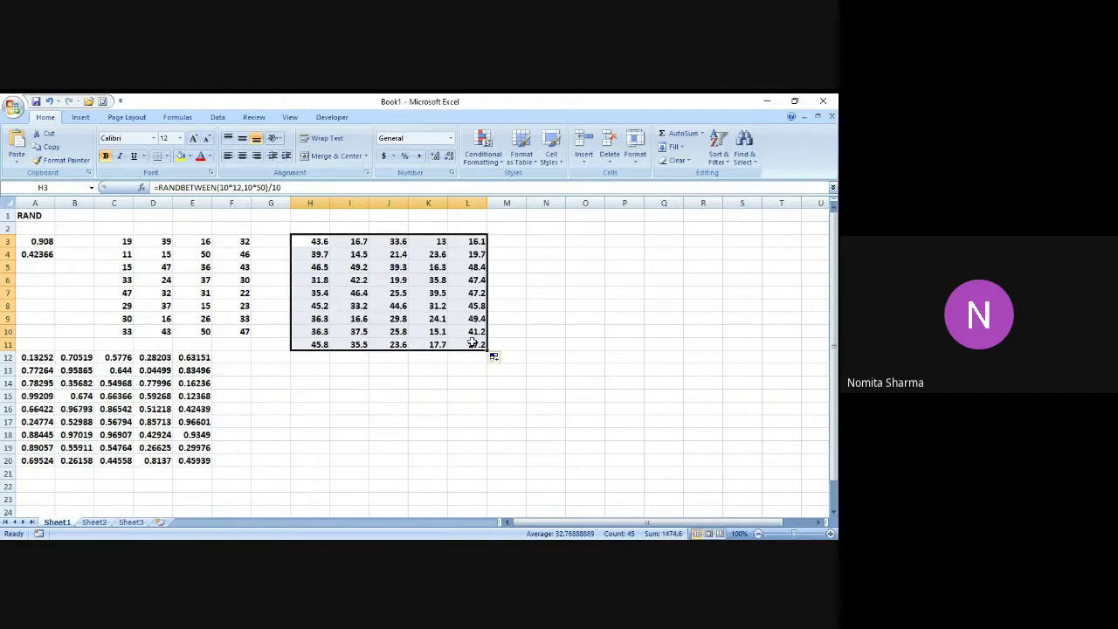
left_click(312, 369)
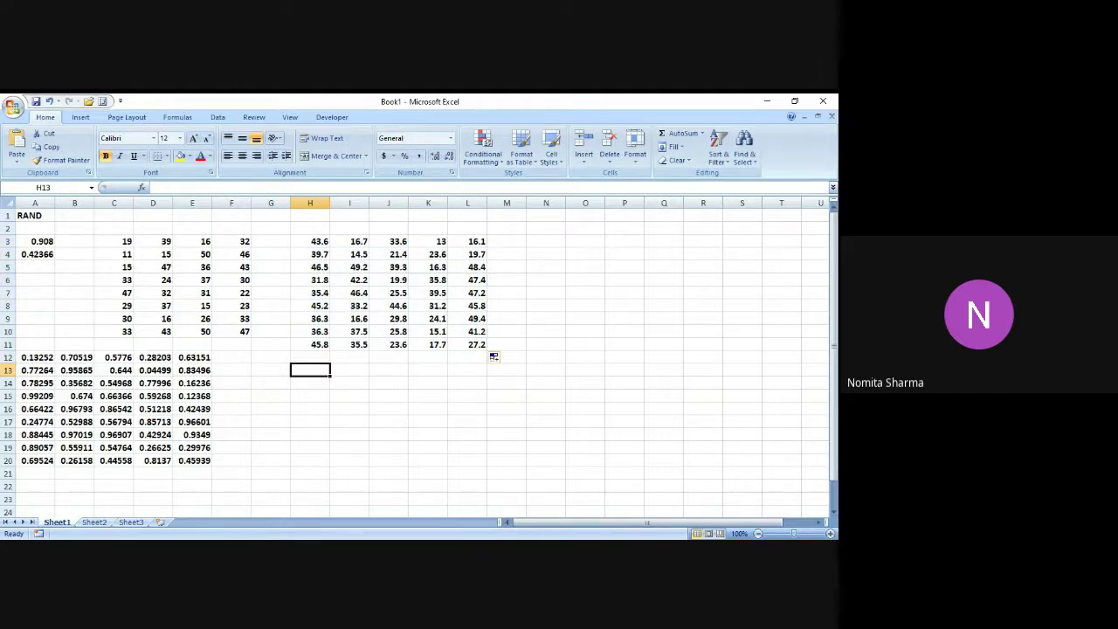
left_click(544, 549)
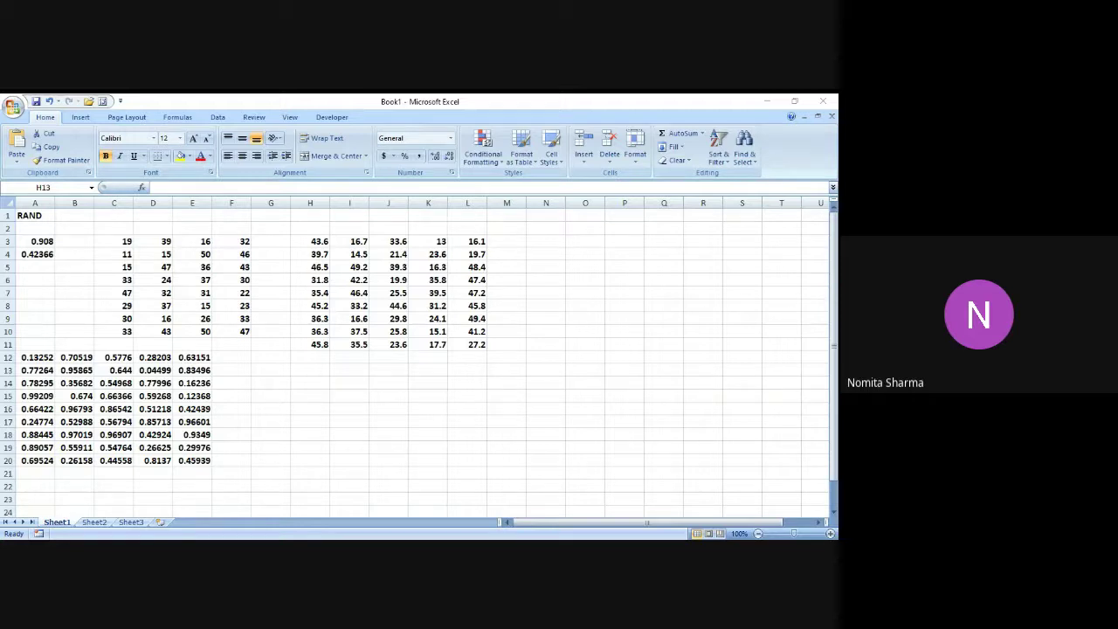
left_click(646, 512)
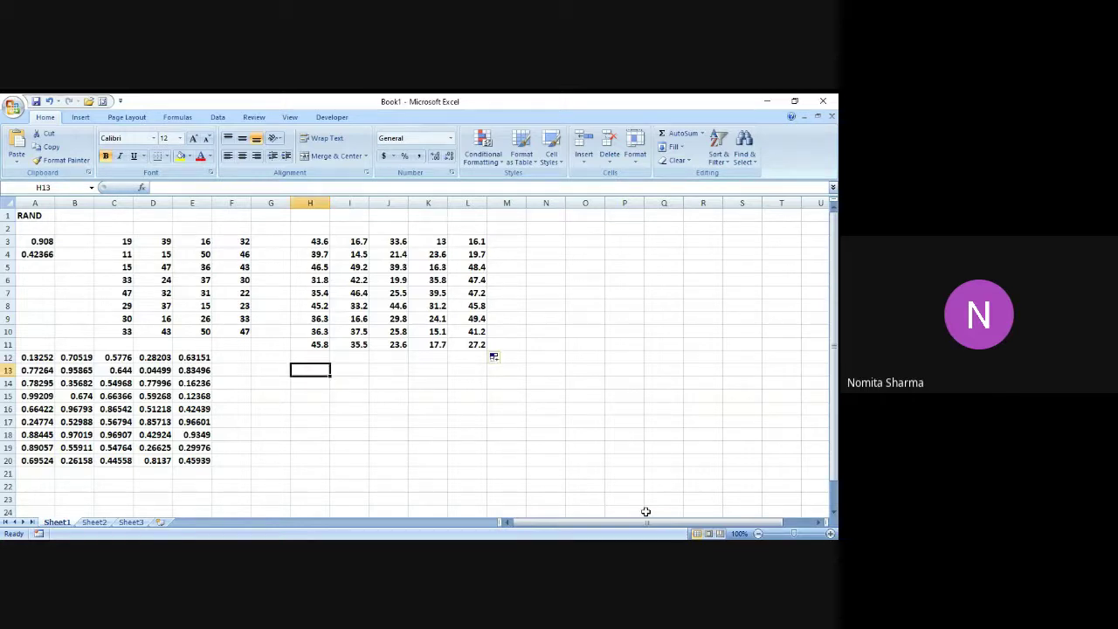
Begin a random-letter formula in cell H13 with =CHAR(RANDBETWEEN(
type("=CHAR")
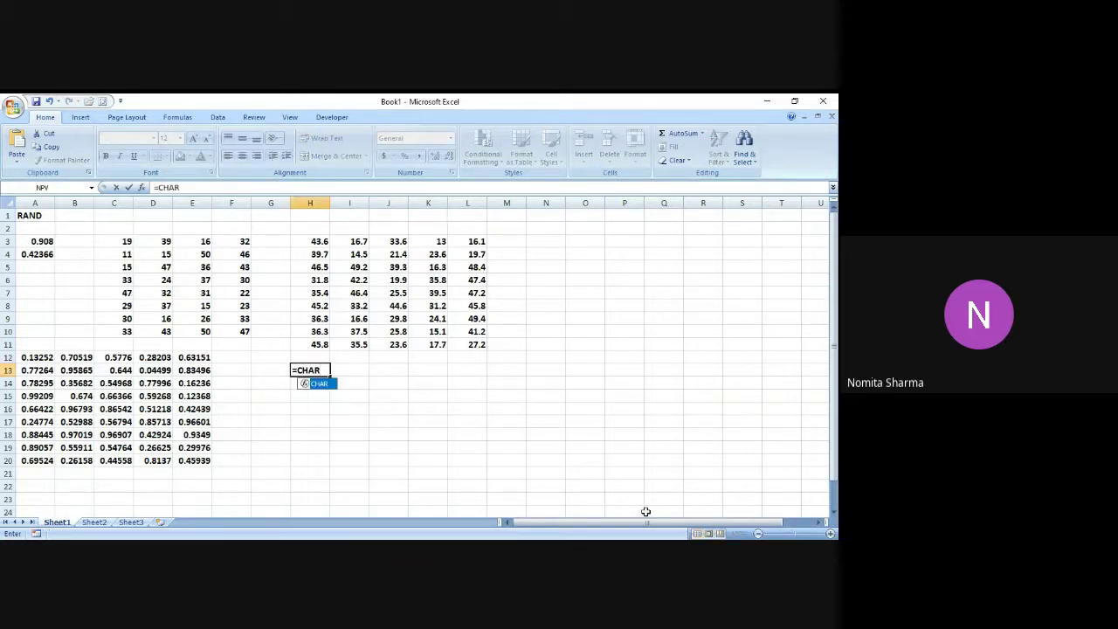
type("(RN")
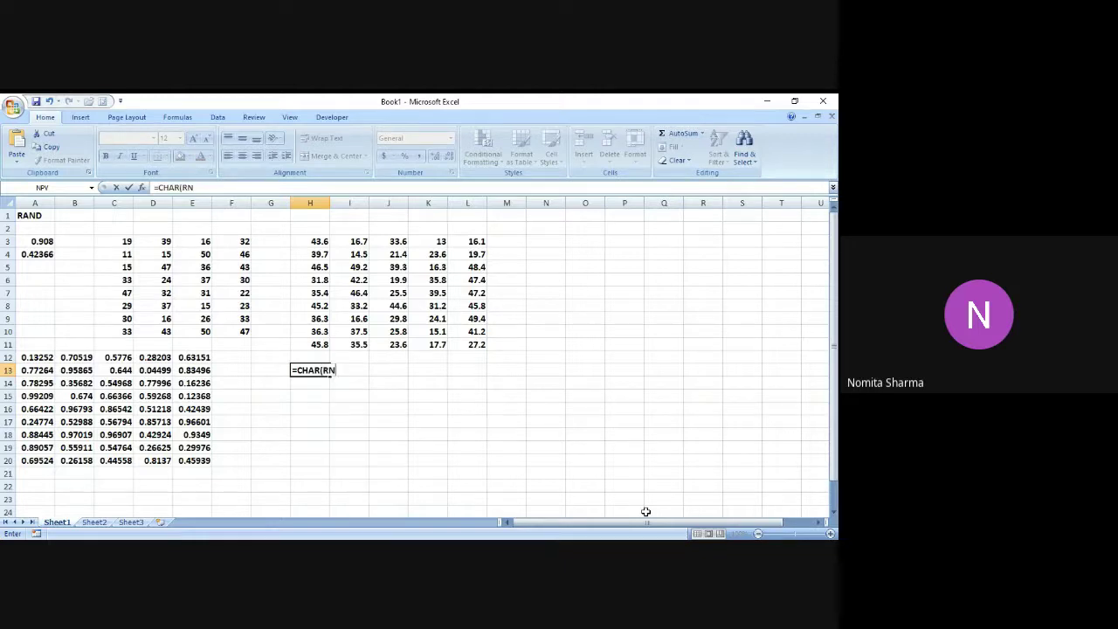
key("BackSpace")
type("A")
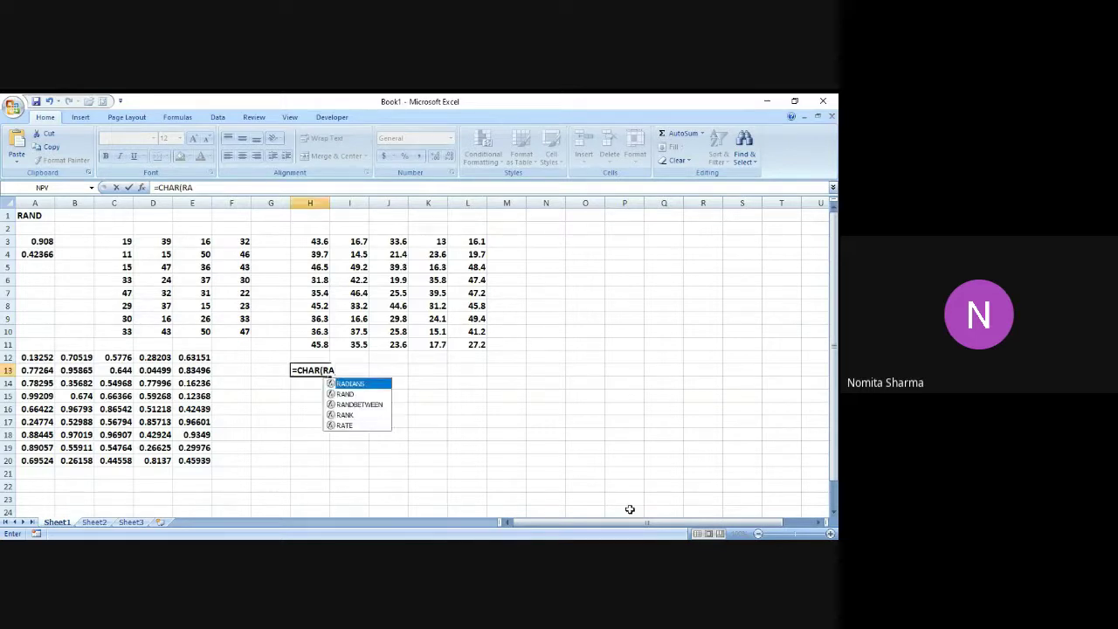
type("ND")
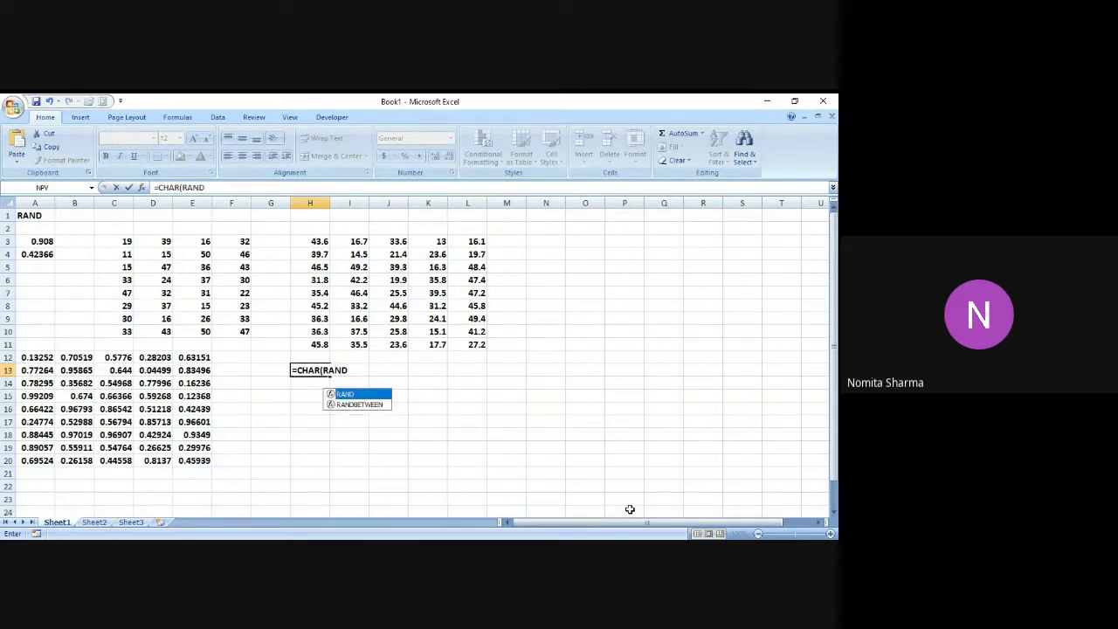
type("N")
key("BackSpace")
type("BET")
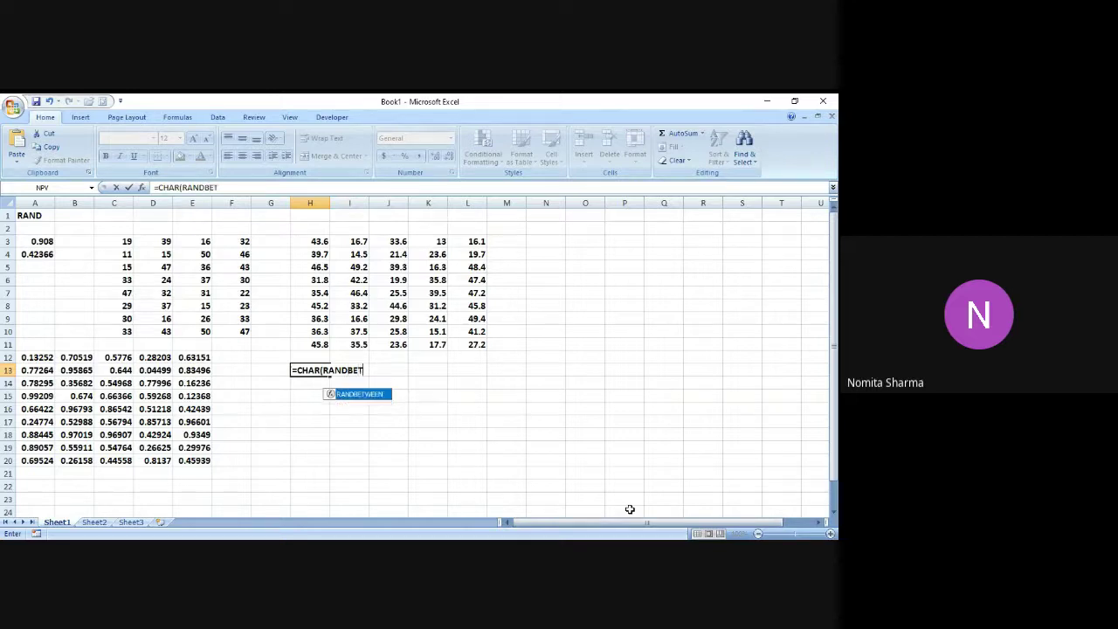
type("WEEN(")
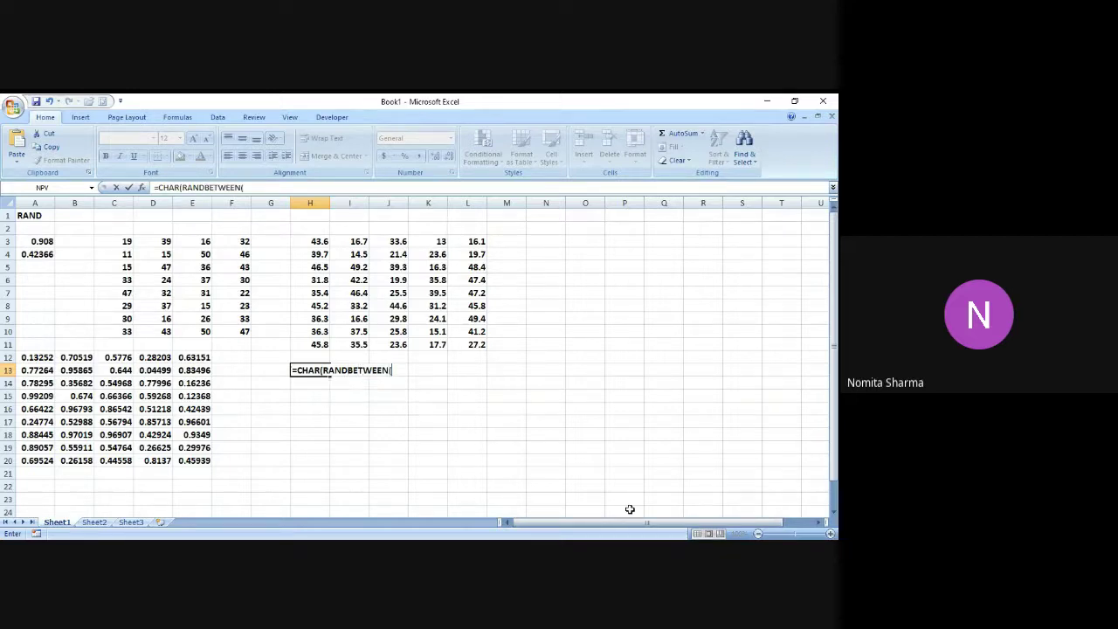
Complete the formula in cell H13 as =CHAR(RANDBETWEEN(CODE("A"),CODE("Z"))) and enter it
type("CODE")
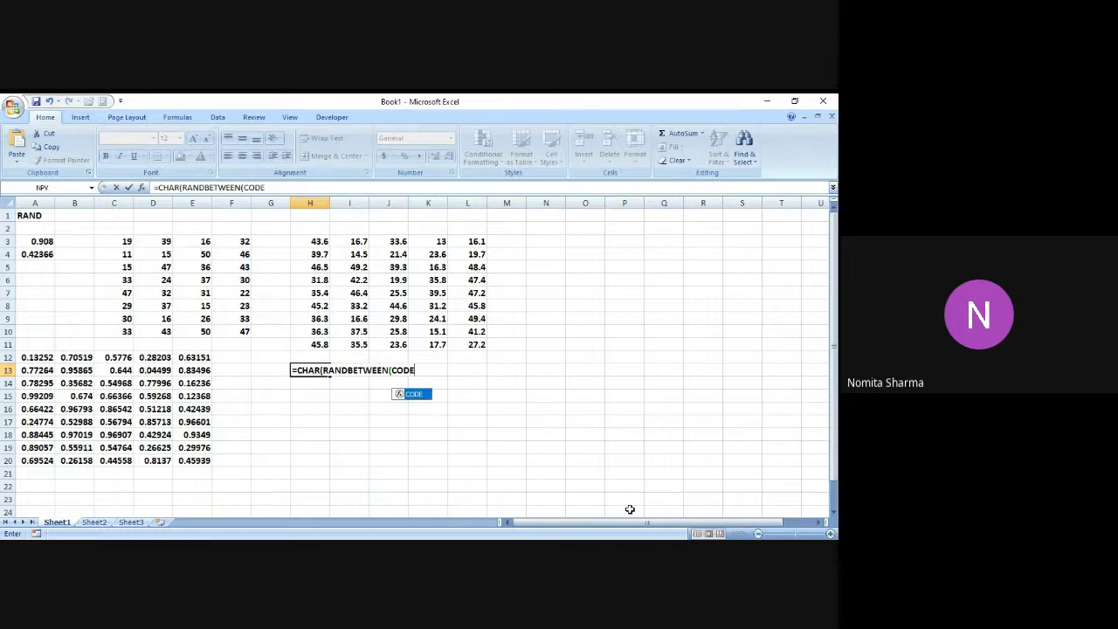
type("(\"A\"")
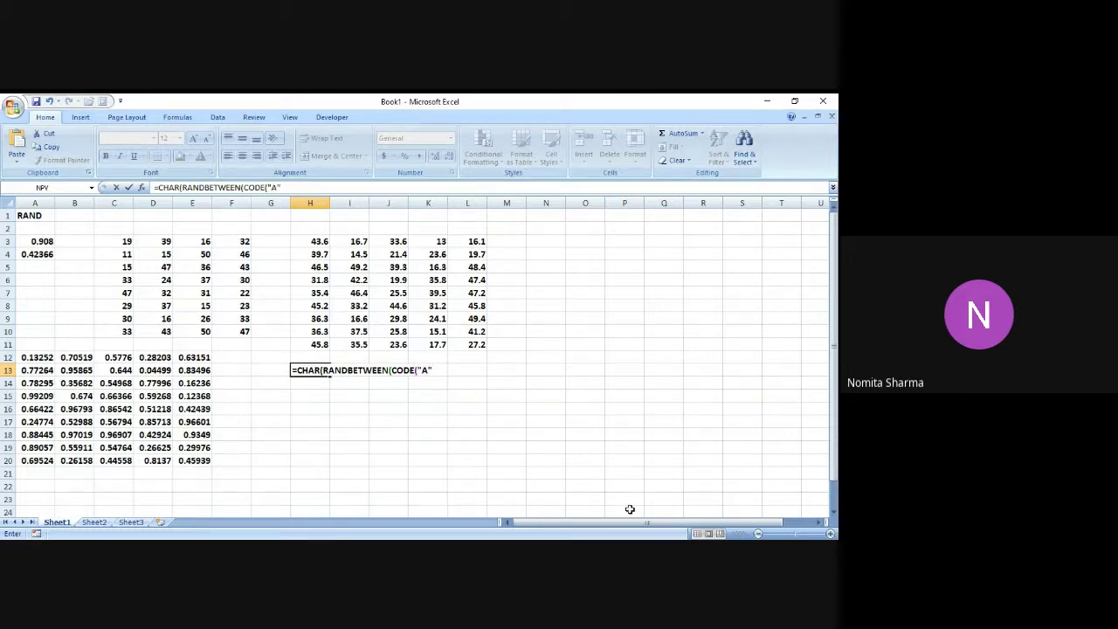
type("(")
key("BackSpace")
type("),")
type("CODE")
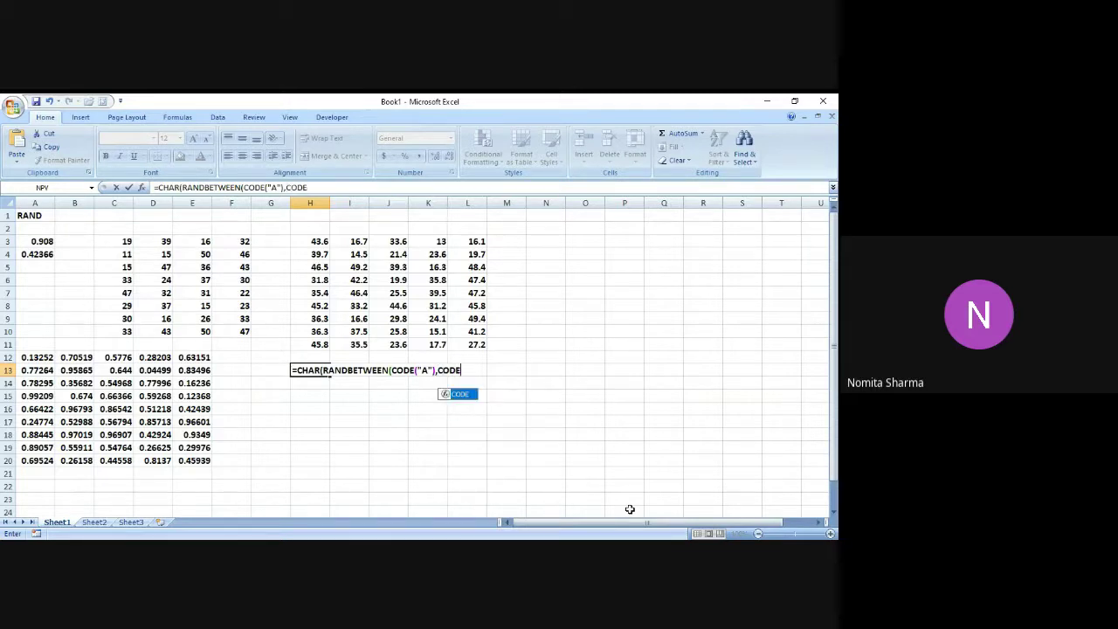
type("(\"Z\")")
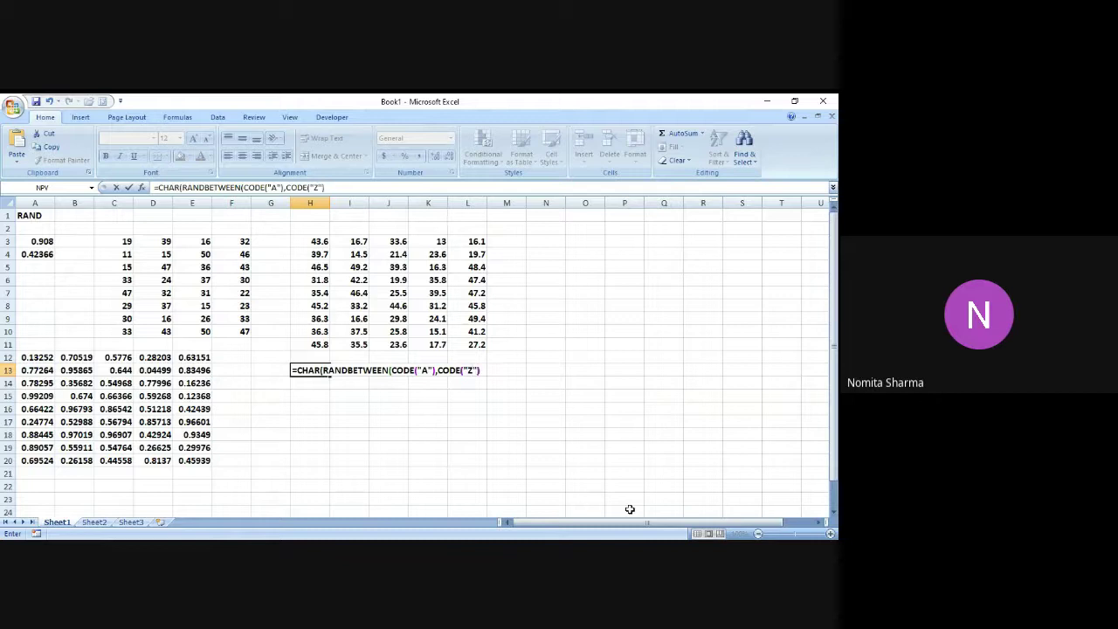
type(")")
left_click(573, 539)
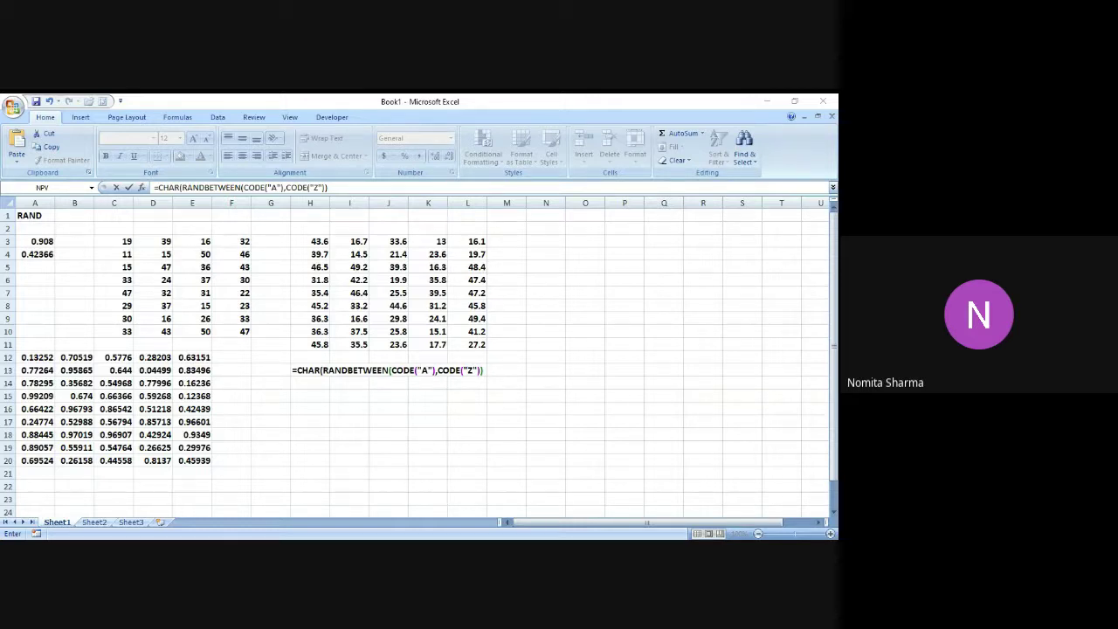
left_click(640, 506)
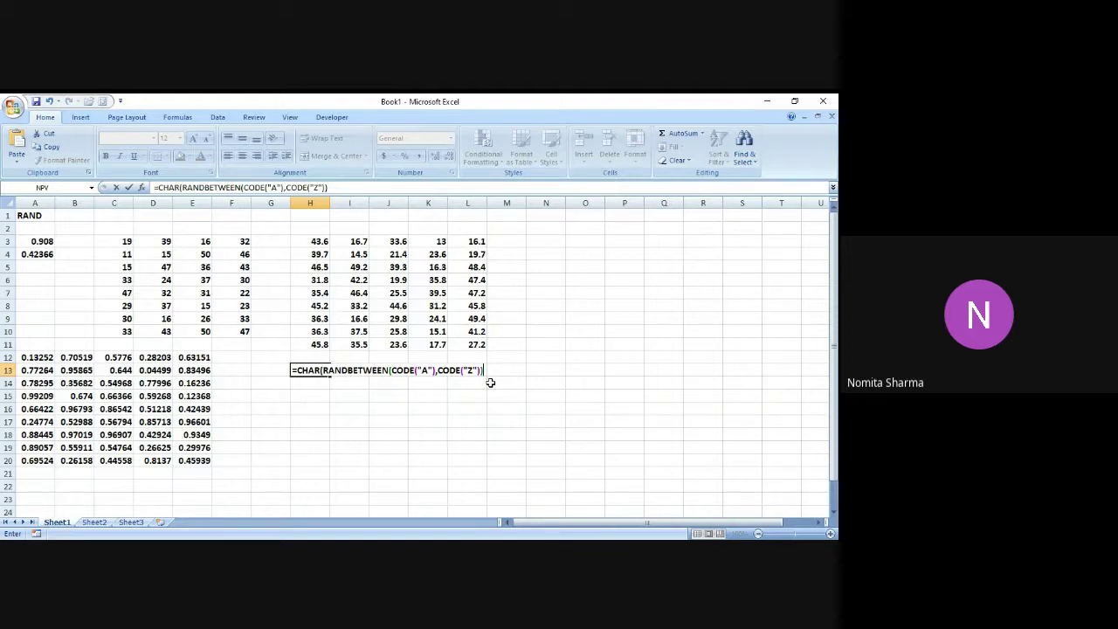
type(")")
key("Return")
Fill the random-letter formula from cell H13 down to row 21 and across to column N, covering H13:N21
key("Up")
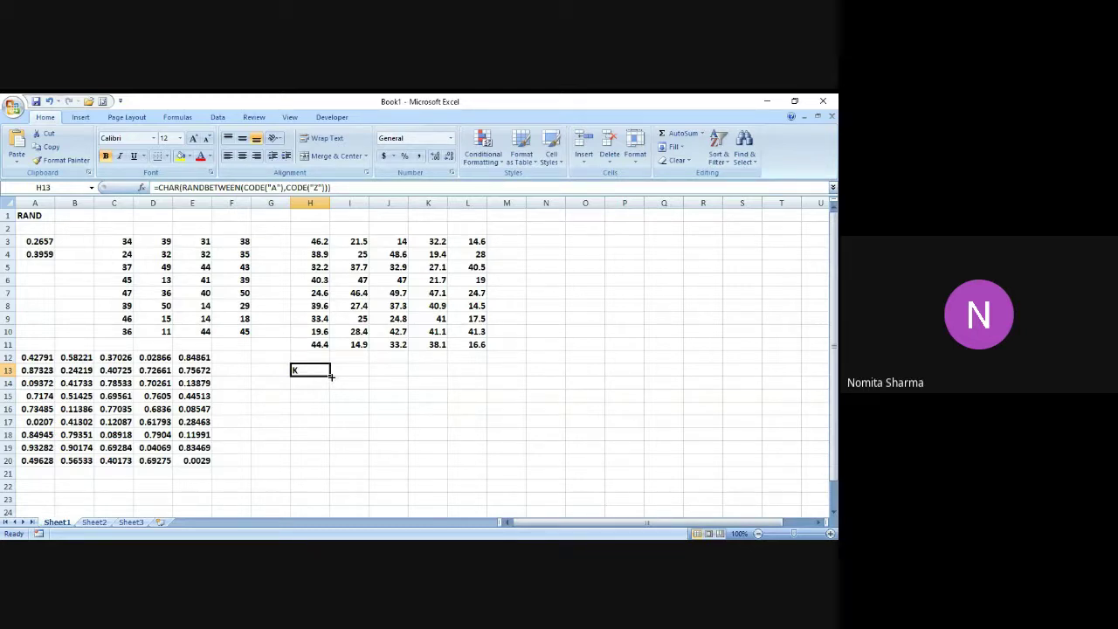
left_click_drag(332, 376, 326, 473)
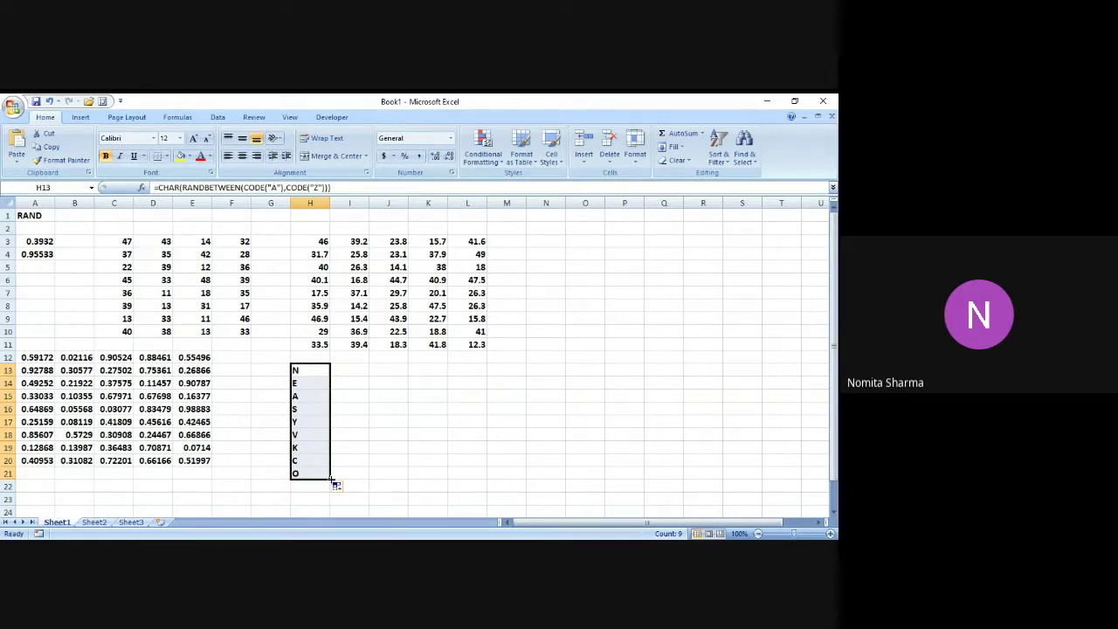
left_click_drag(328, 477, 554, 473)
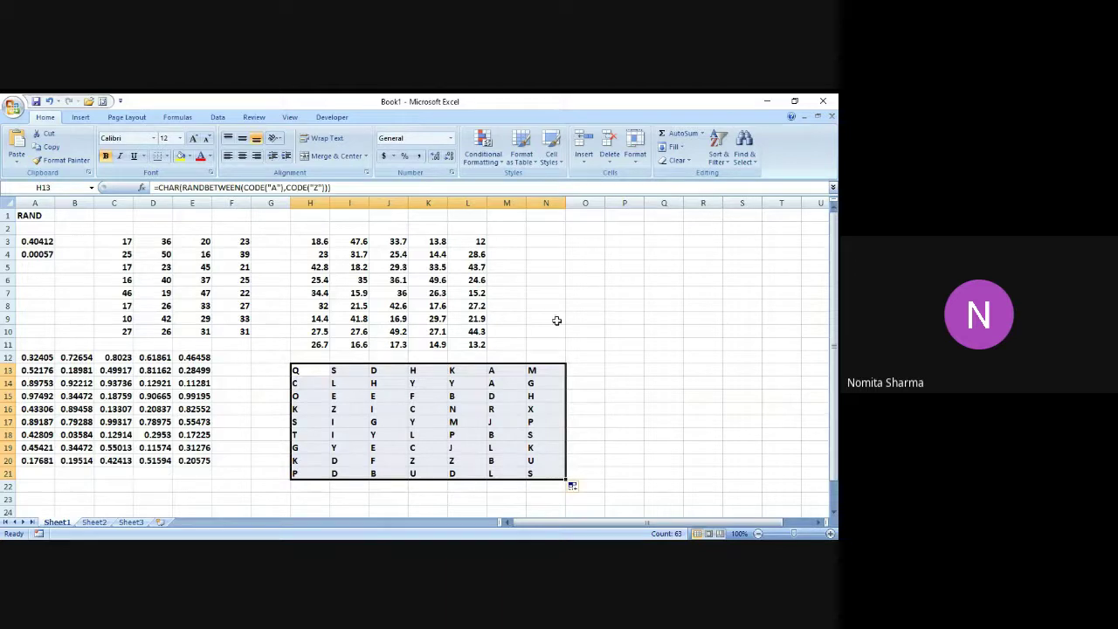
Begin a formula in cell M1 with =RANDBETWEEN(0,9) for a random digit
left_click(516, 225)
key("Up")
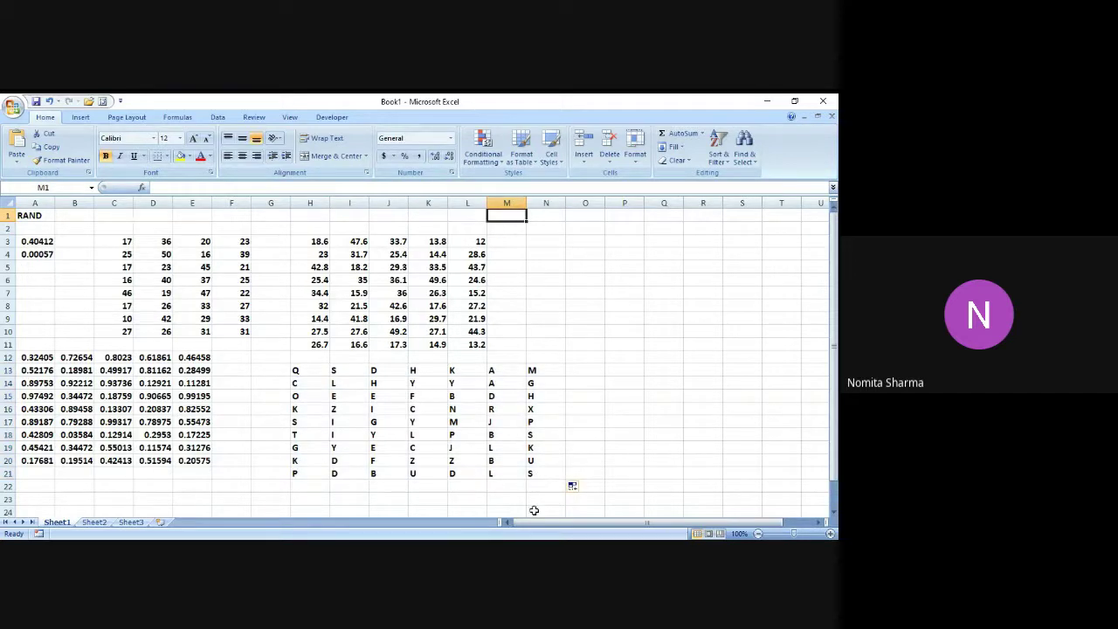
left_click(531, 548)
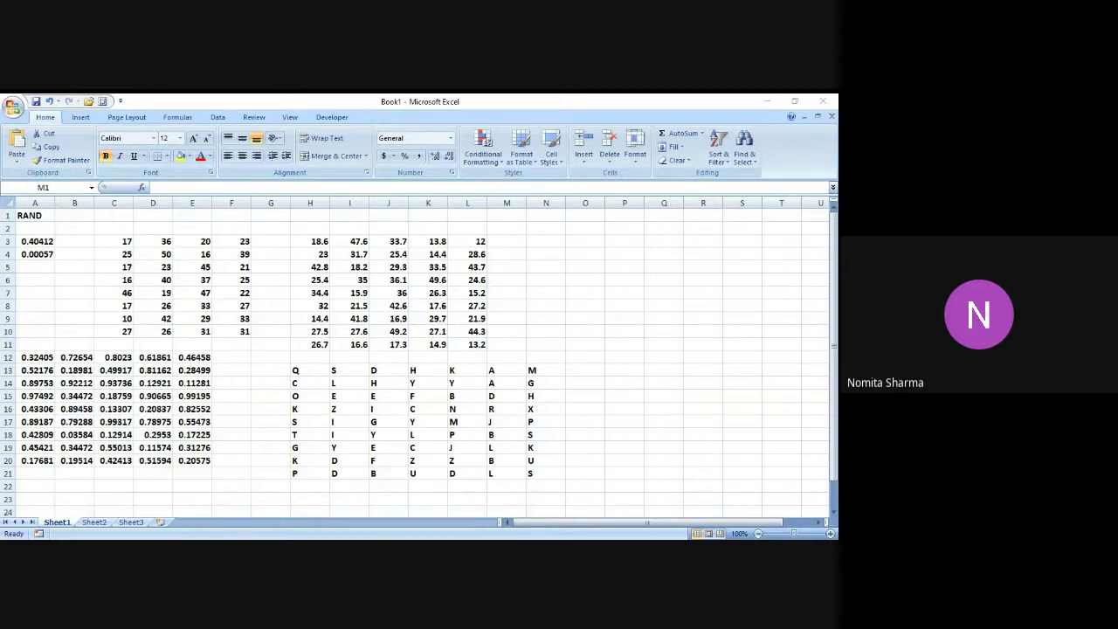
key("alt+Tab")
type("=")
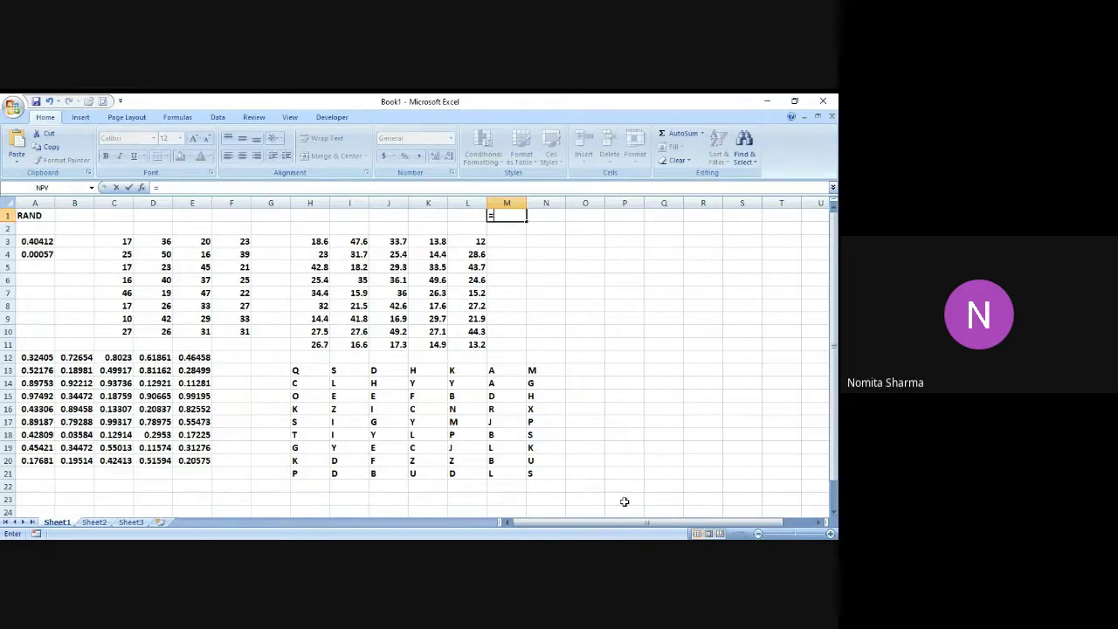
type("RAND")
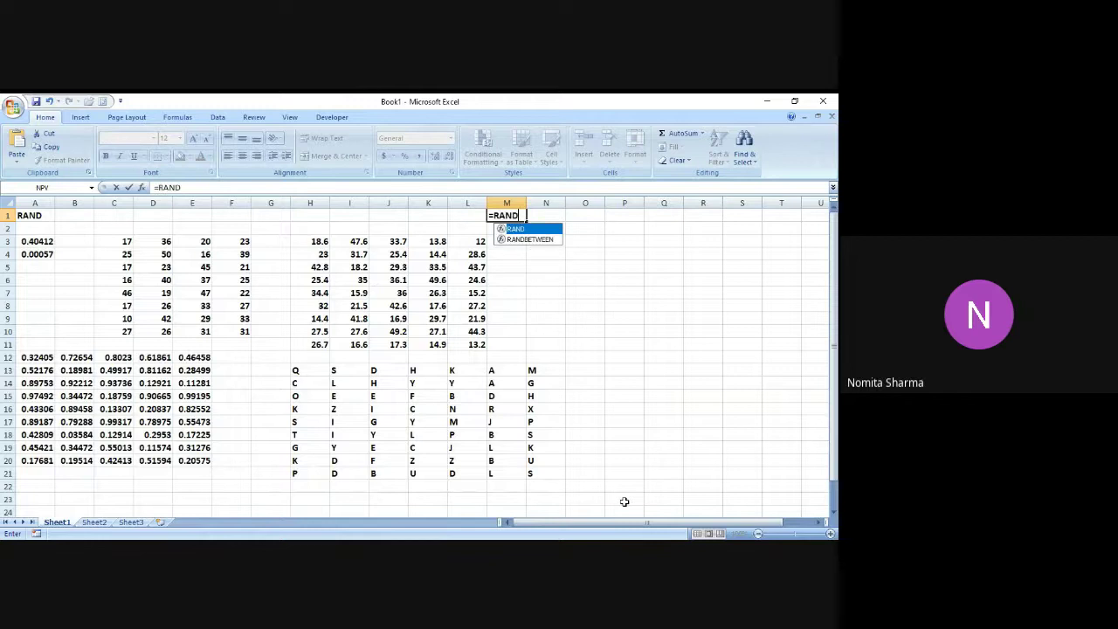
type("BETWEEN")
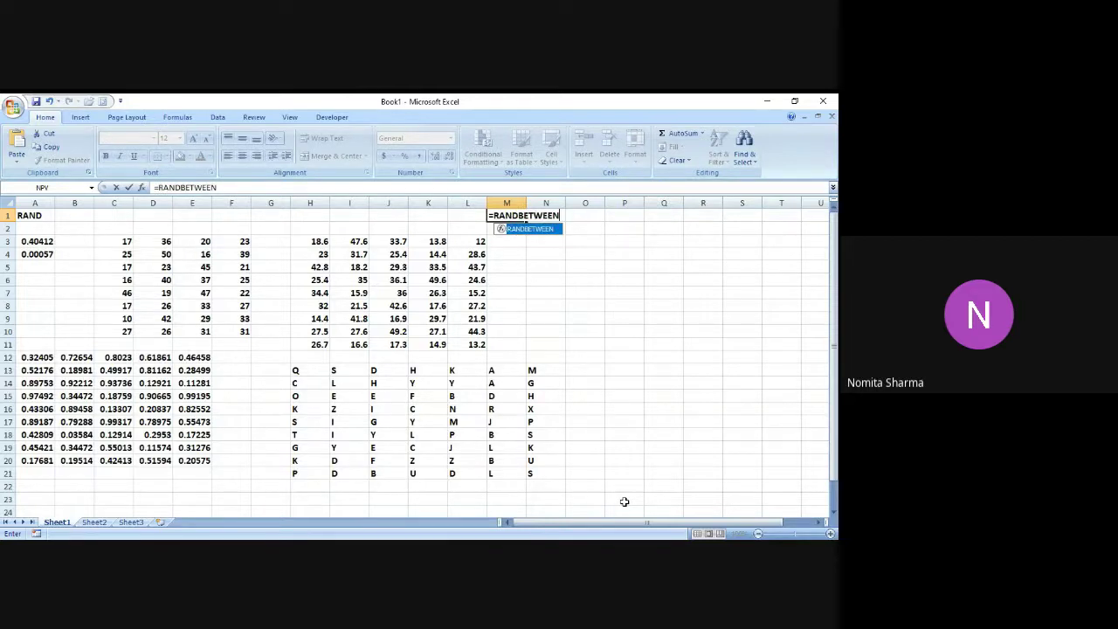
type("(0,")
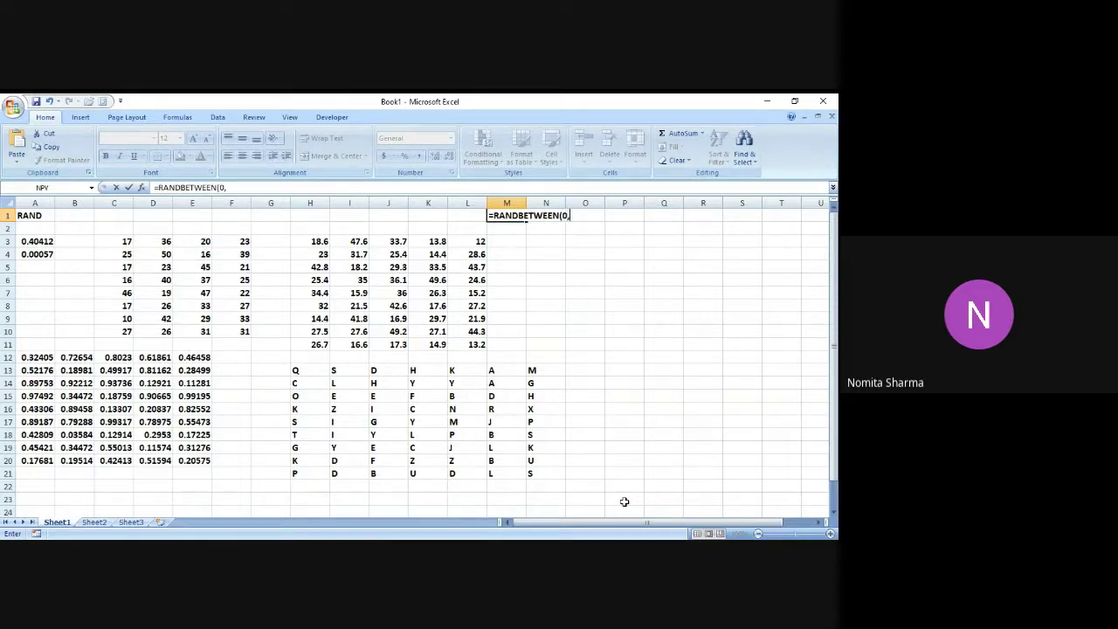
type("9)")
key("alt+Tab")
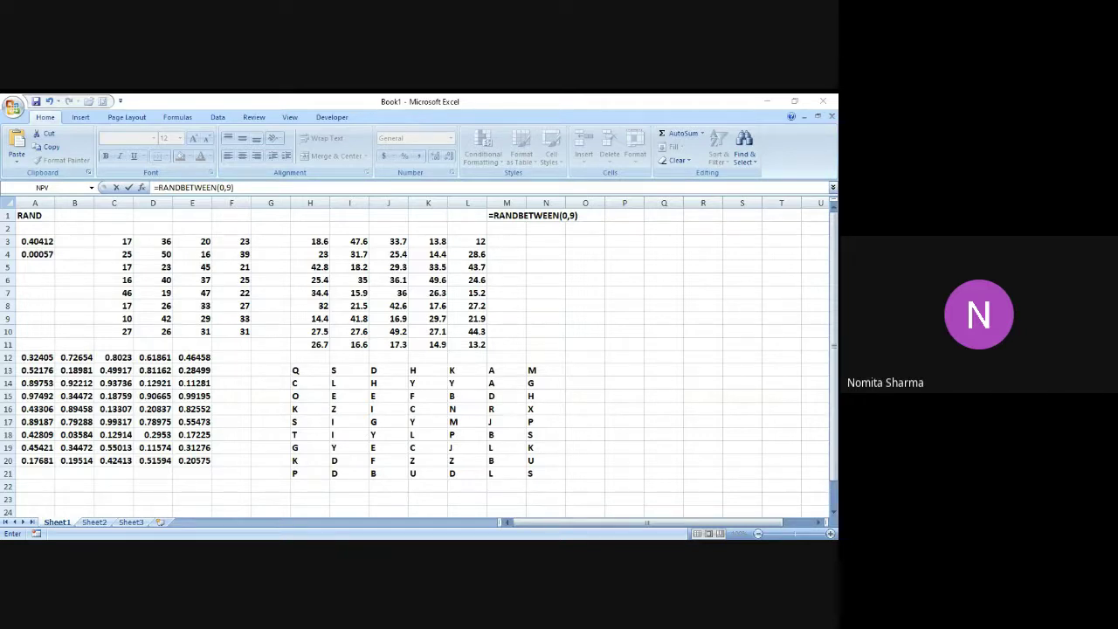
key("alt+Tab")
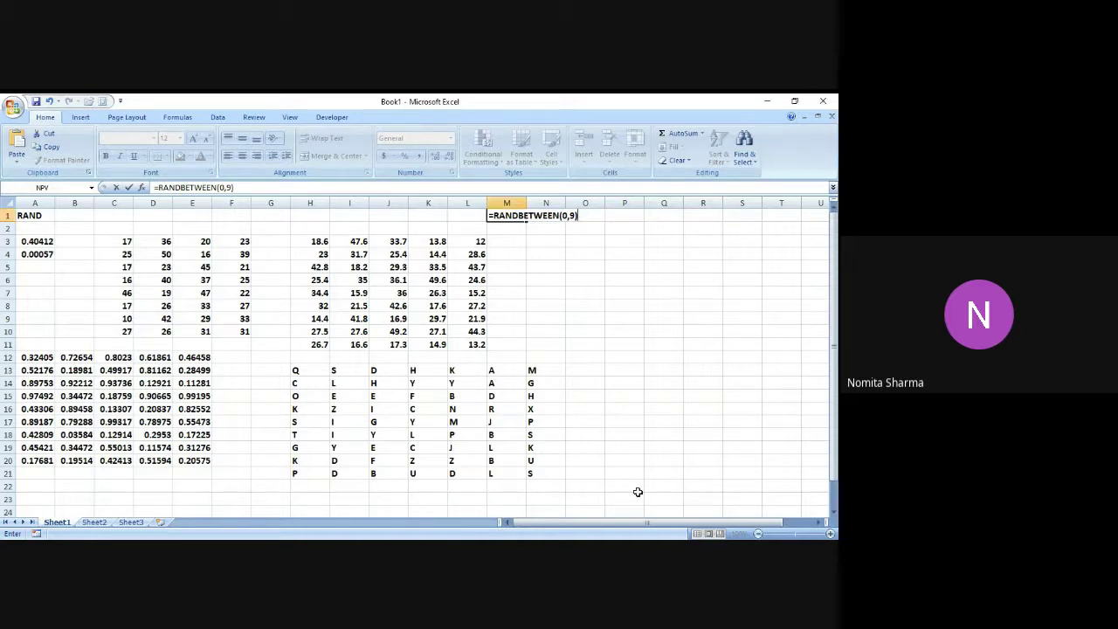
Extend the formula in cell M1 with & CHAR(RANDBETWEEN(65,97), to add a random character
type("& CHAR(RAND")
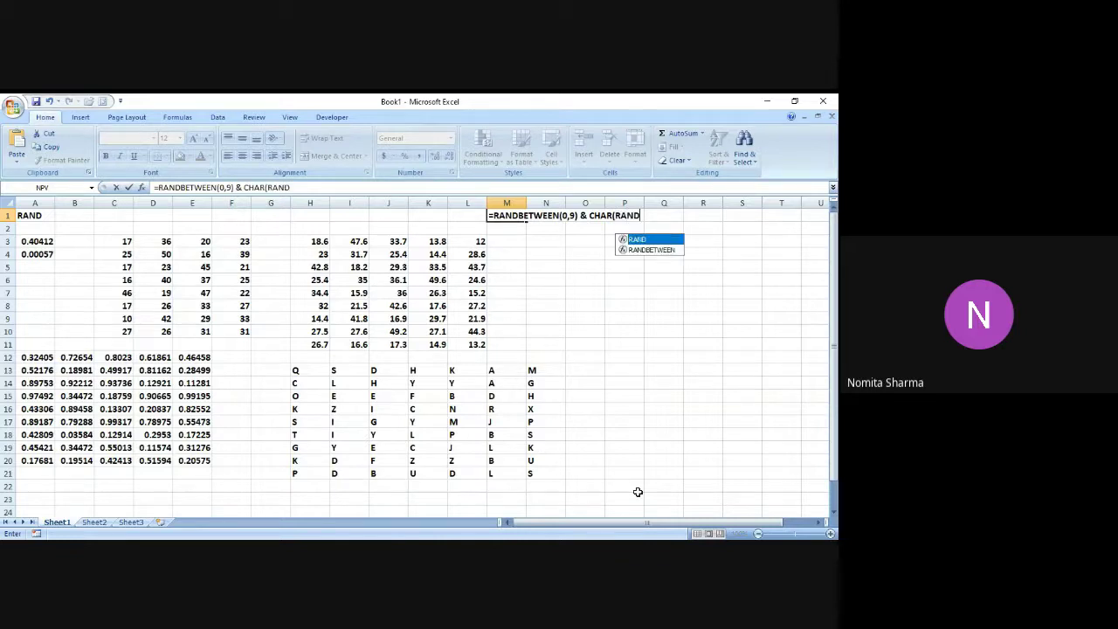
type("BETWEEN")
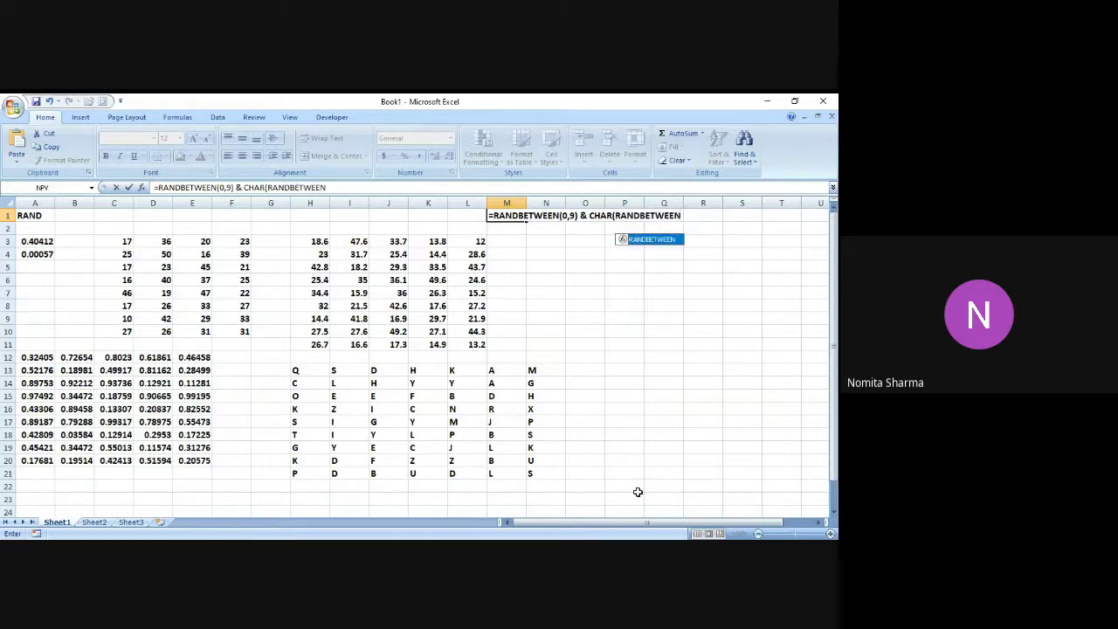
type("(65,")
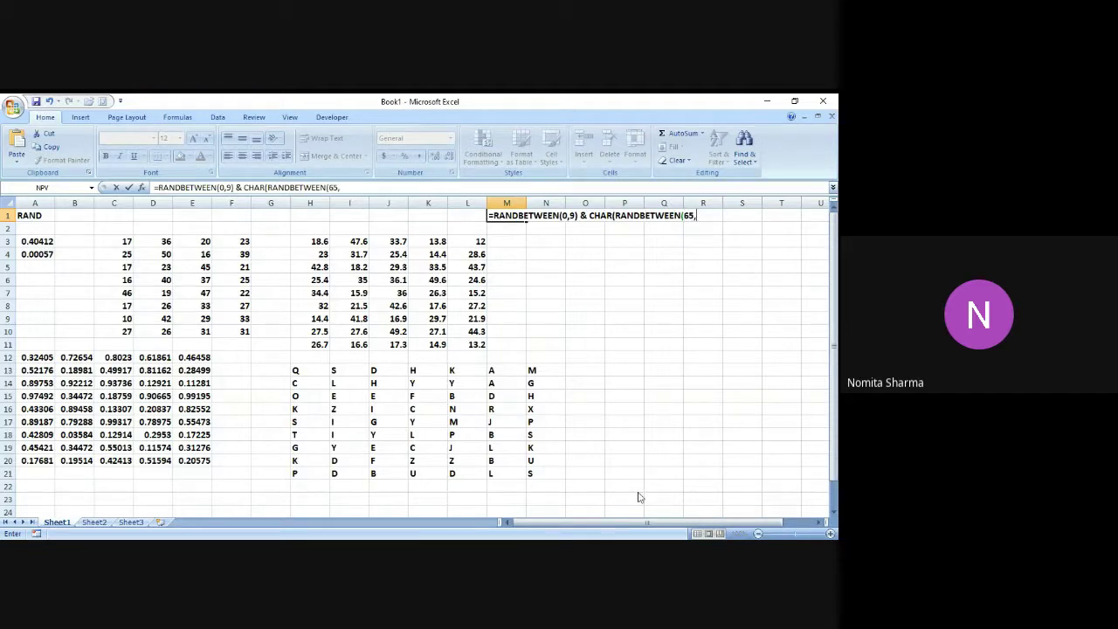
type("97),")
key("alt+Tab")
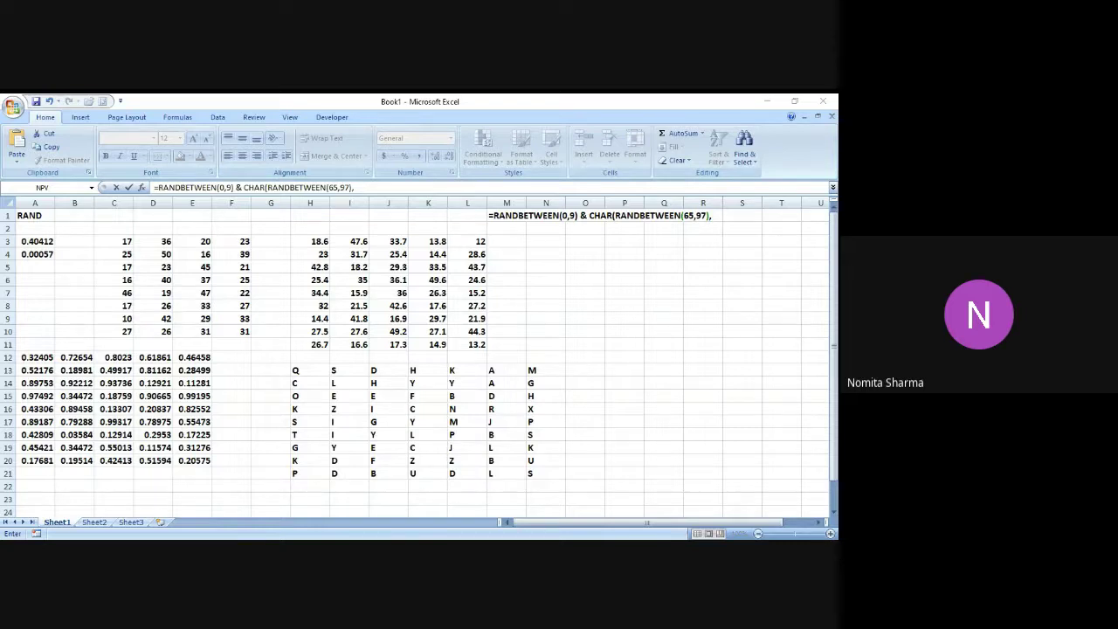
left_click(622, 526)
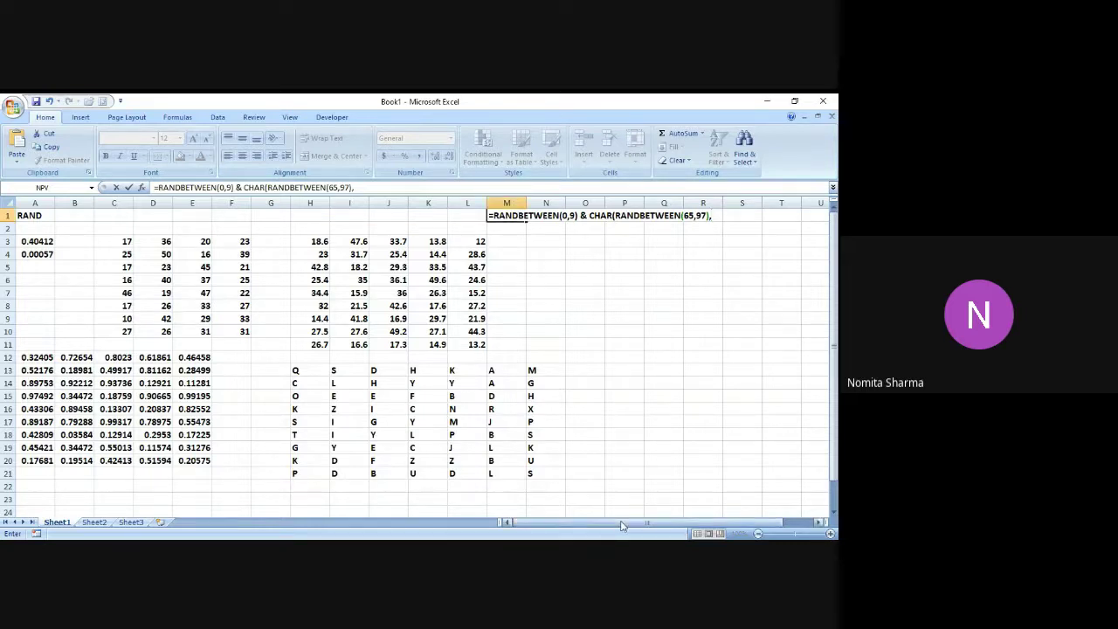
Extend the formula in cell M1 with &CHAR(RANDBETWEEN(90,55) to append a second random character
type("&CH")
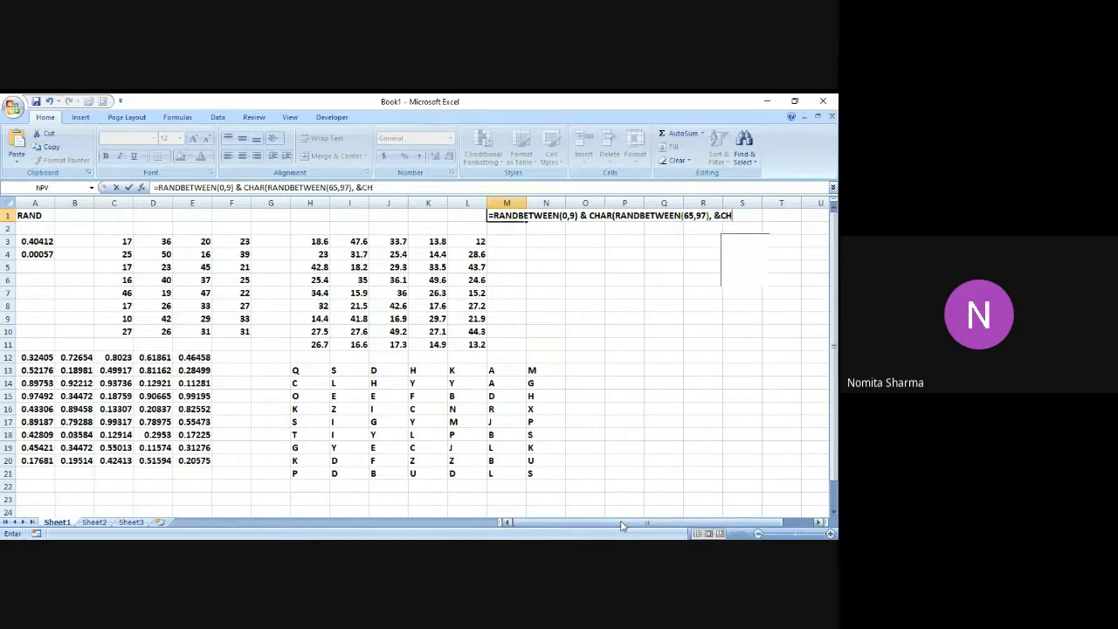
type("AR(RAND")
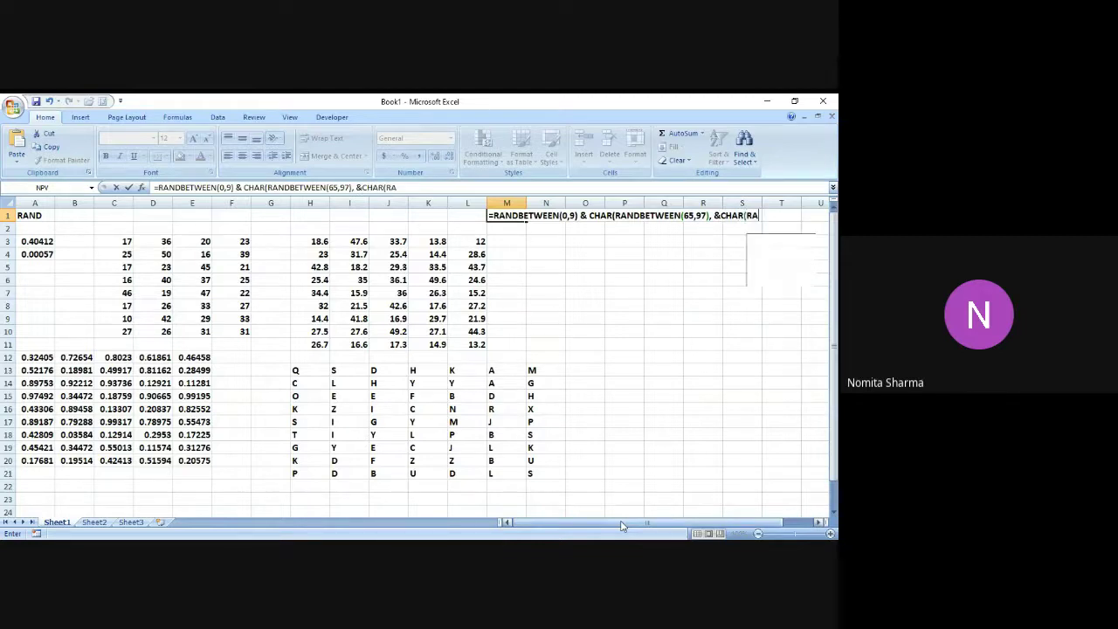
type("BETWEEN")
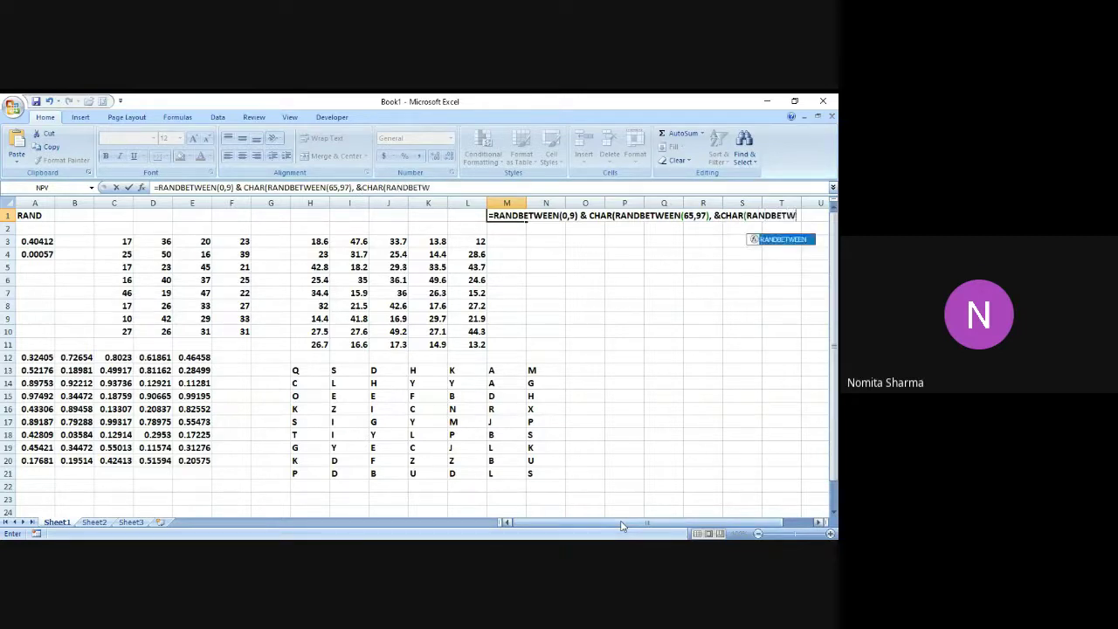
type("(")
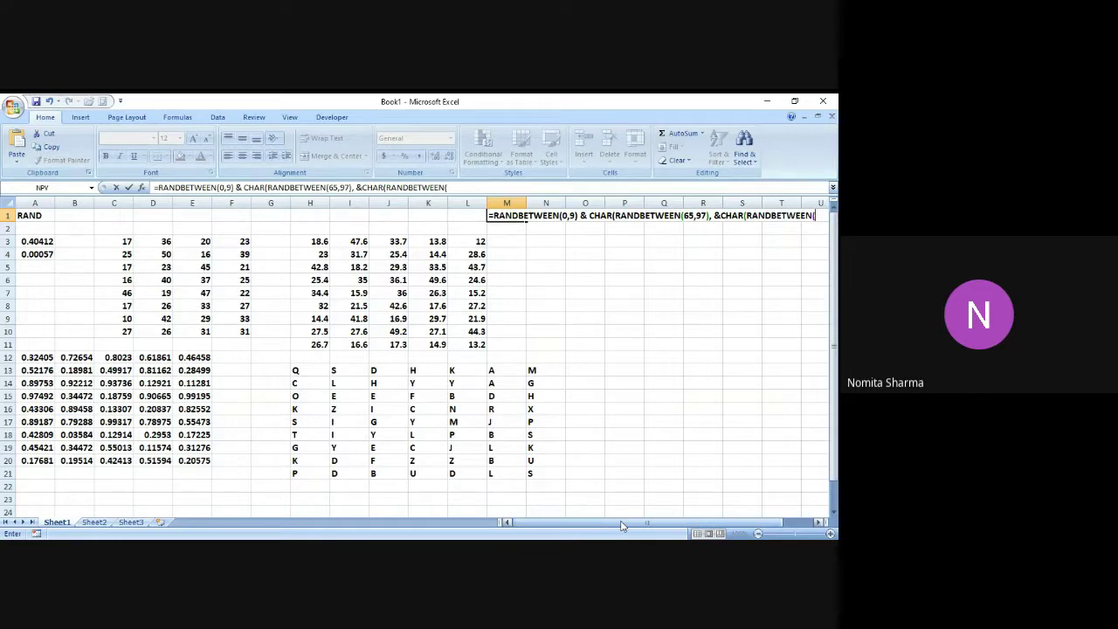
type("90,55")
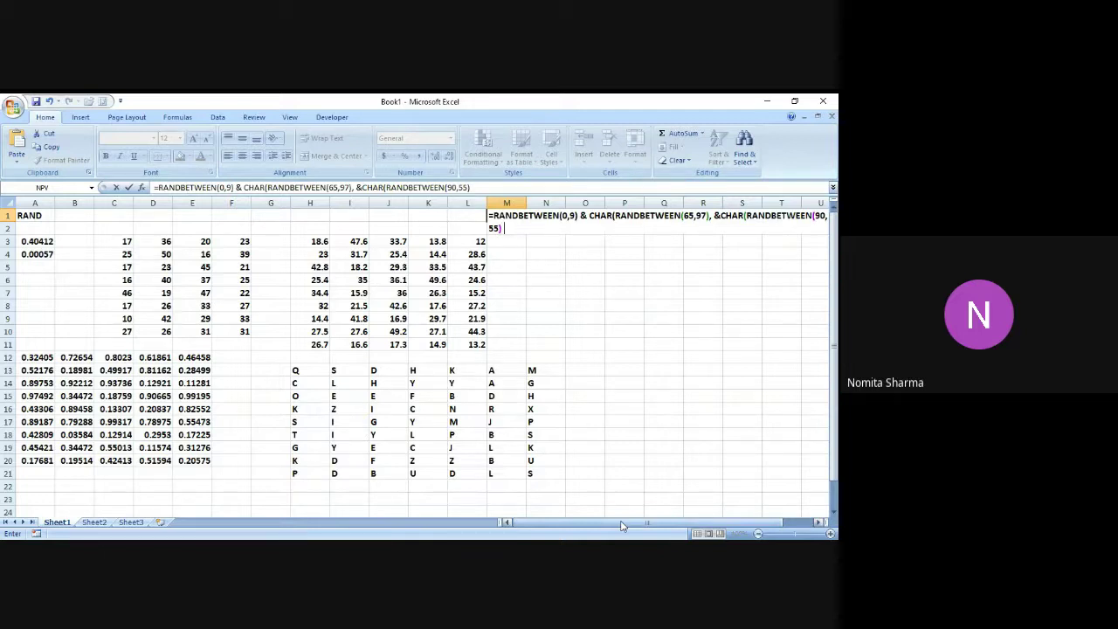
Append & CHAR(RANDBETWEEN((12,44)) to the formula in cell M1 for a third random character
type("& CHAR")
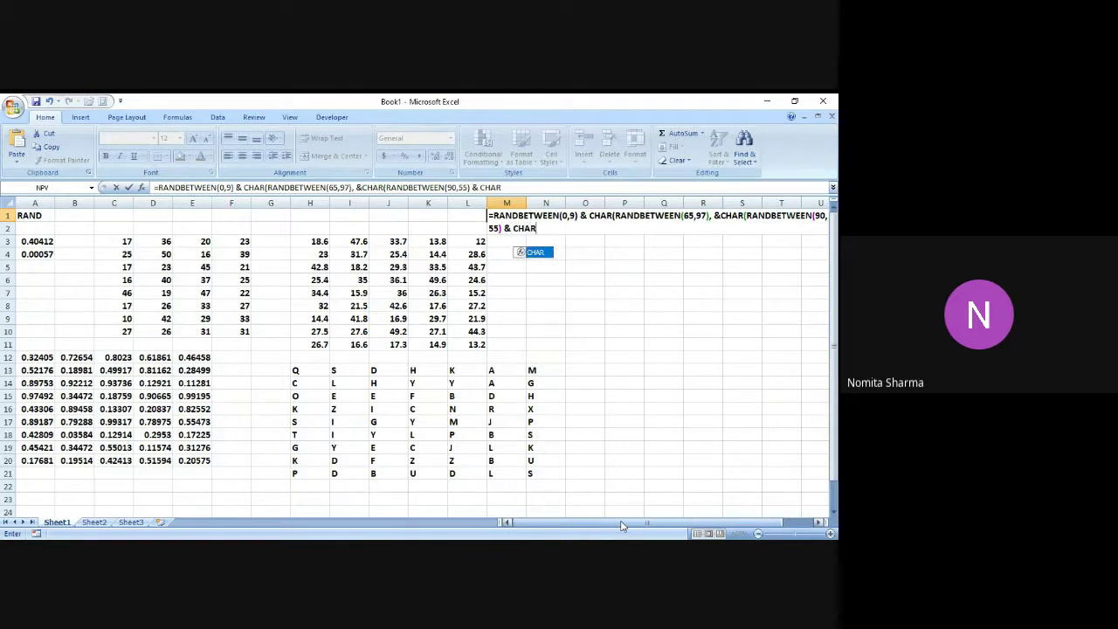
type("(RAND")
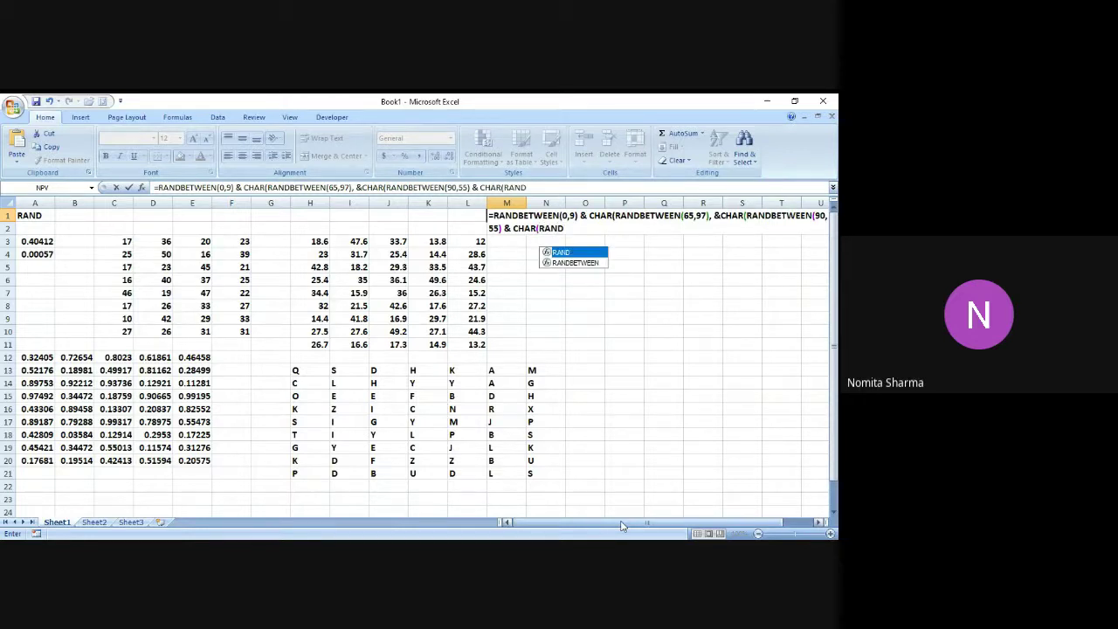
type("BETWEEN")
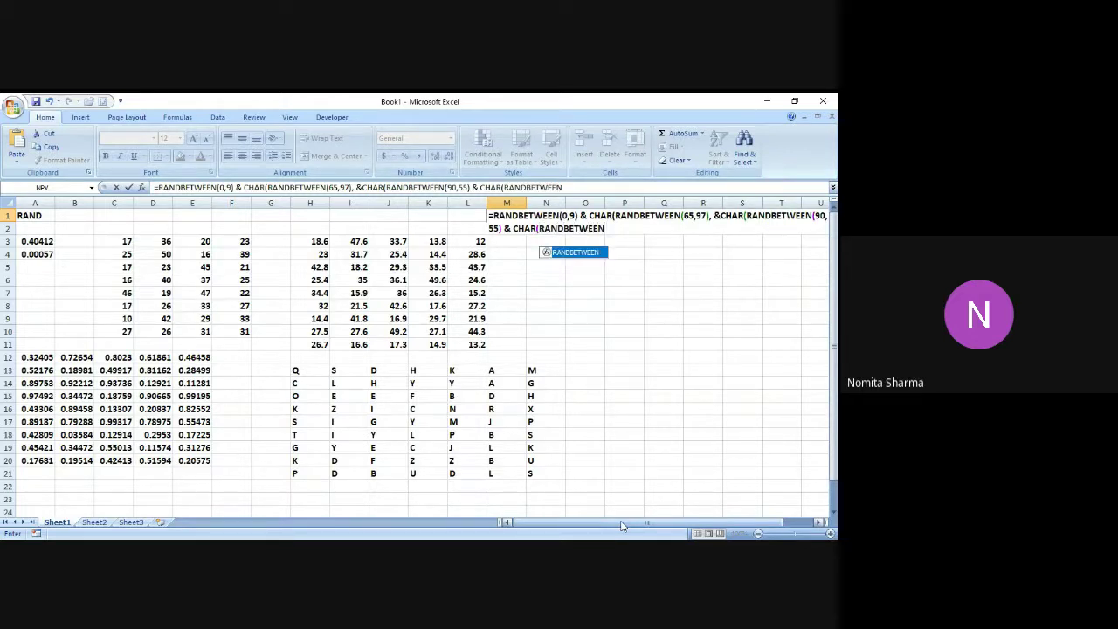
type("(")
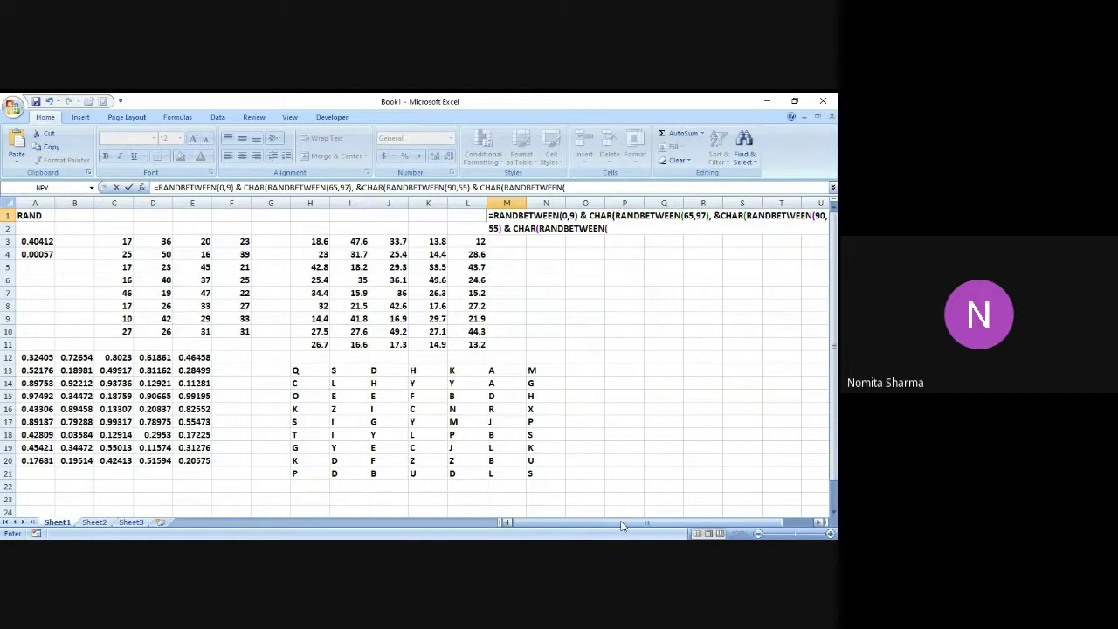
type("(12,44)")
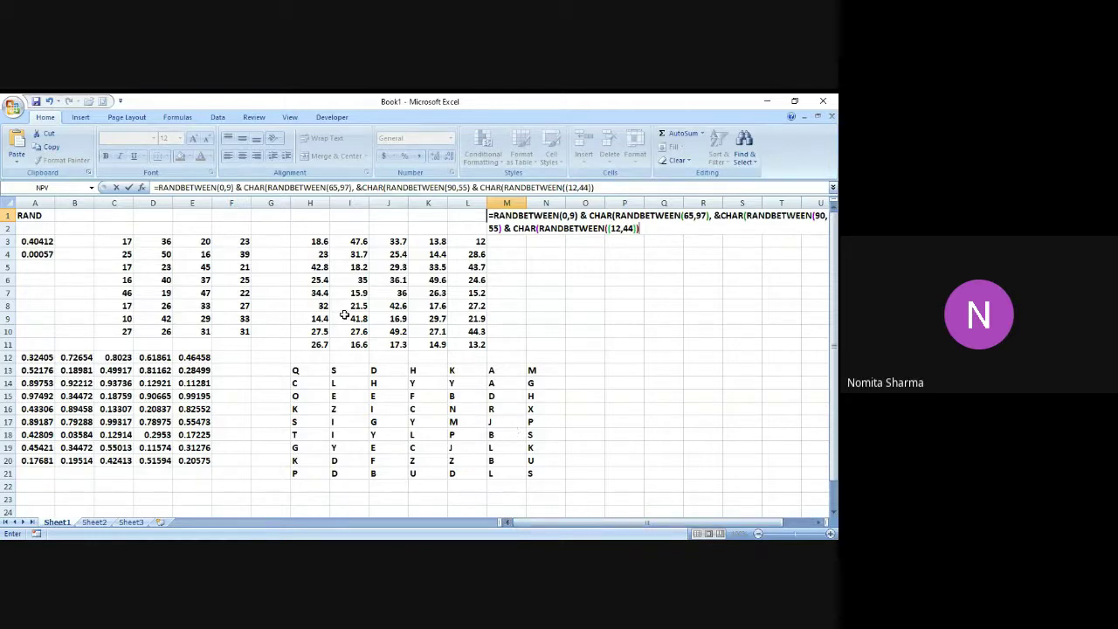
Add the missing closing parentheses after RANDBETWEEN(65,97) and RANDBETWEEN(90,55) in cell M1's formula and try to enter it
left_click(237, 188)
key("Right")
key("Right")
key("Right")
key("Right")
key("Right")
key("Right")
key("Right")
key("Right")
key("Right")
key("Right")
key("Right")
key("Right")
key("Right")
key("Right")
key("Right")
key("Right")
key("alt+Tab")
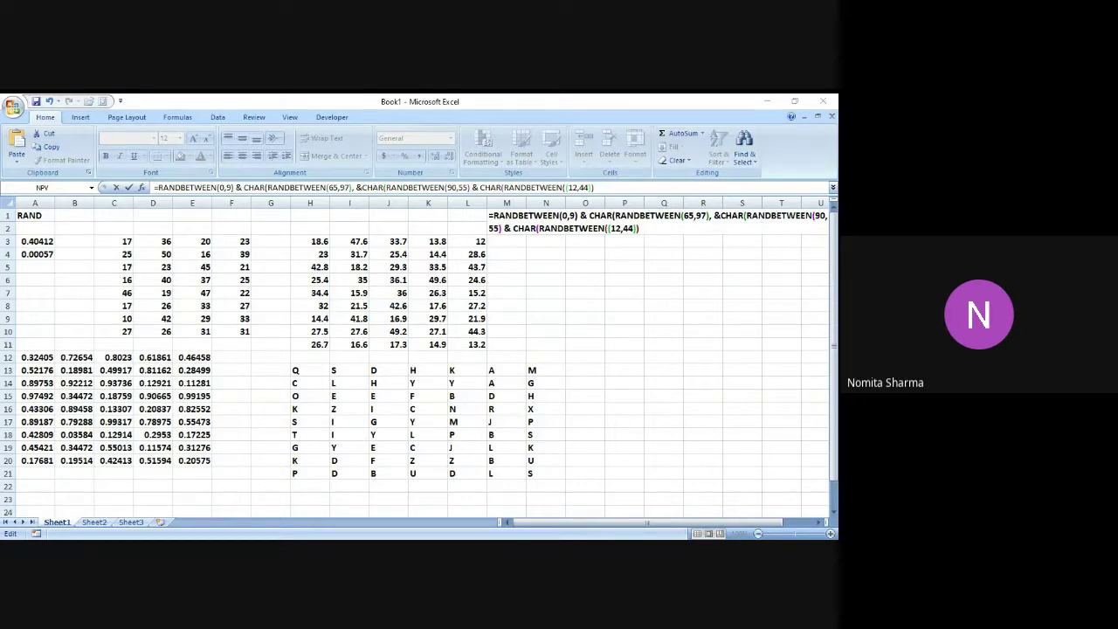
key("Return")
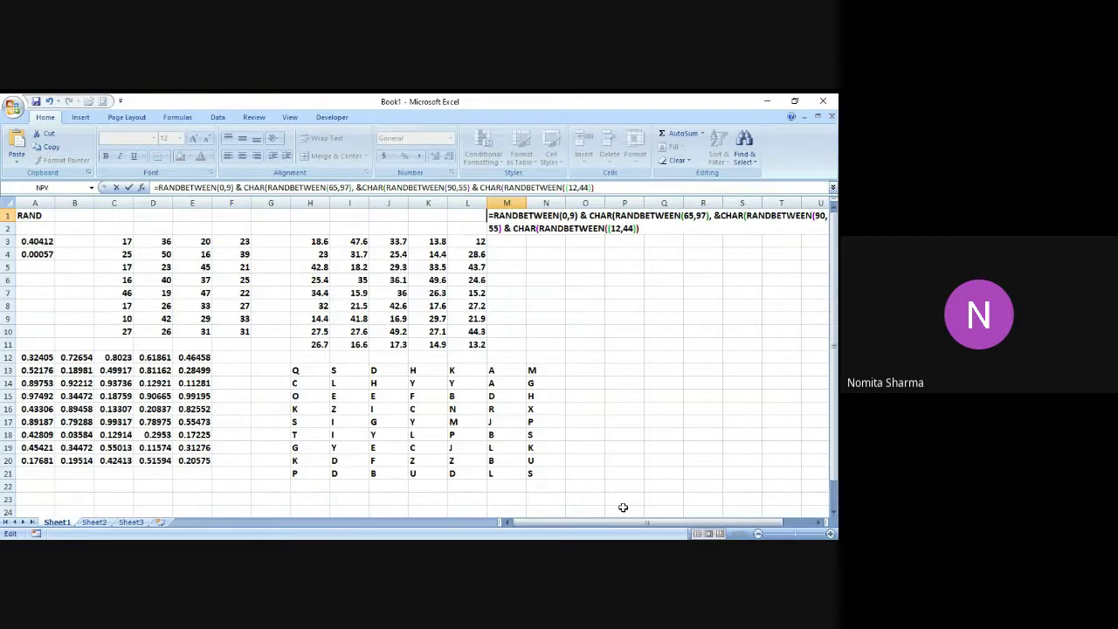
type(")")
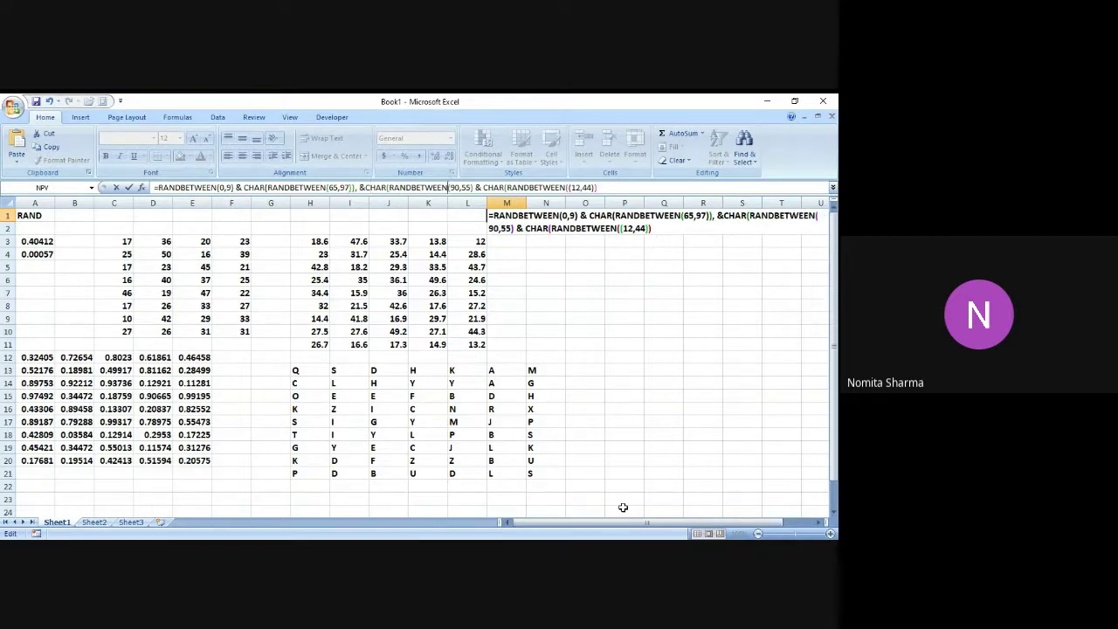
key("Right")
key("Right")
type(")")
key("Return")
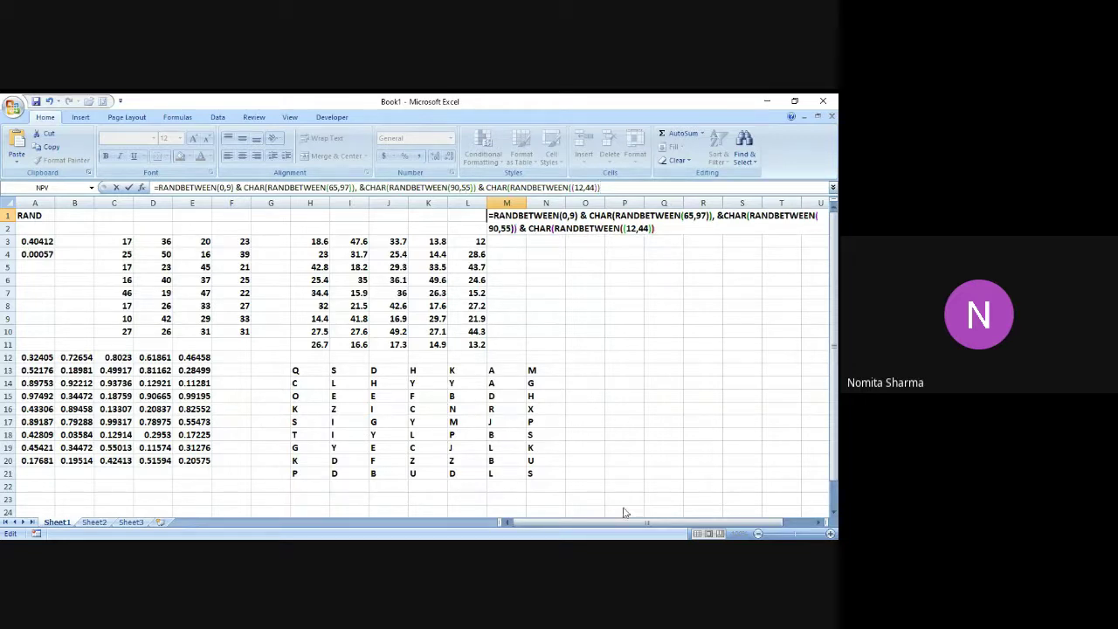
key("Return")
key("Return")
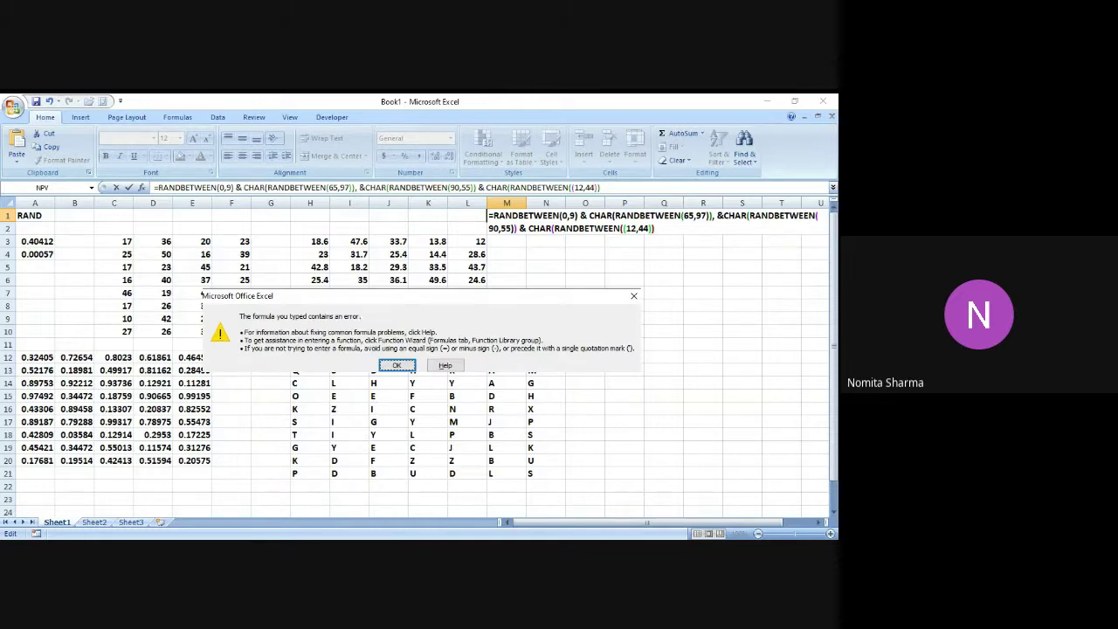
left_click(393, 366)
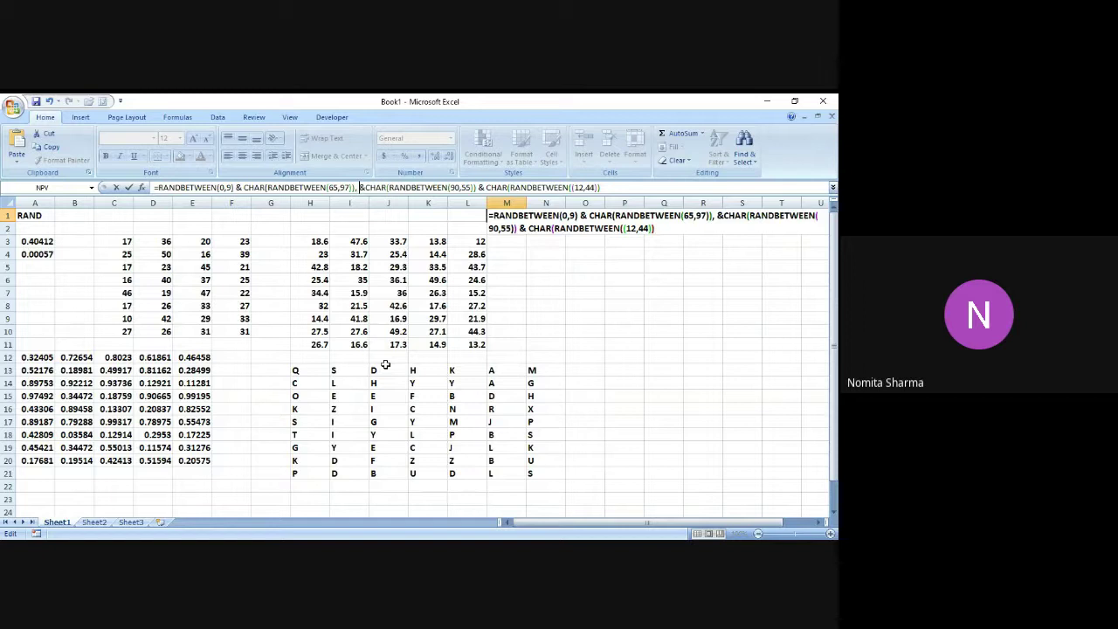
Remove the stray comma between the first two CHAR terms in cell M1's formula and try to enter it again
key("Right")
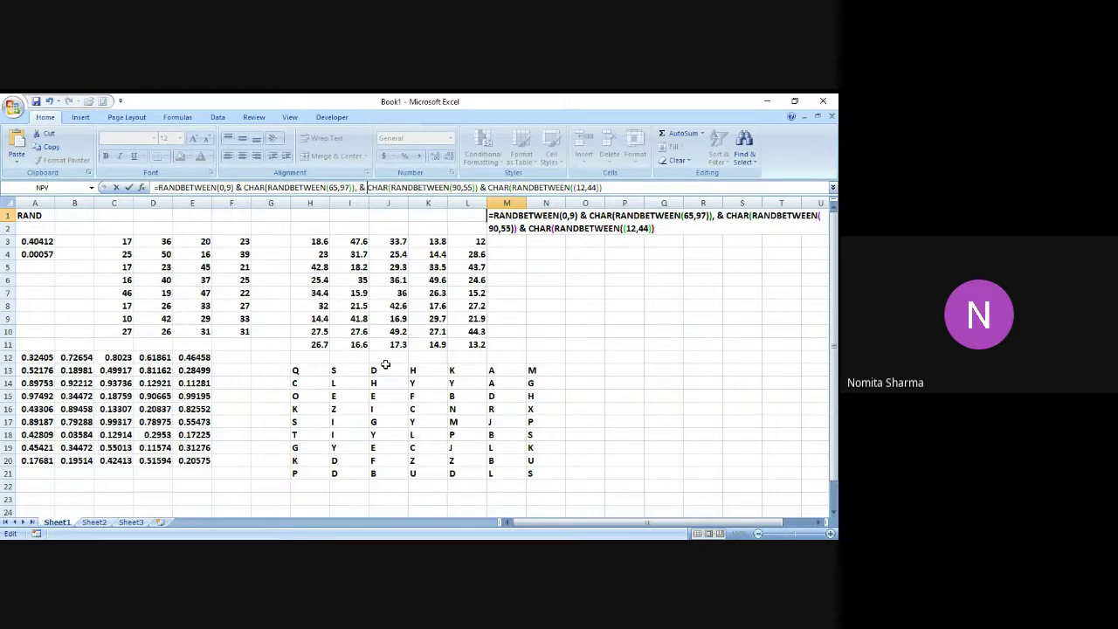
key("BackSpace")
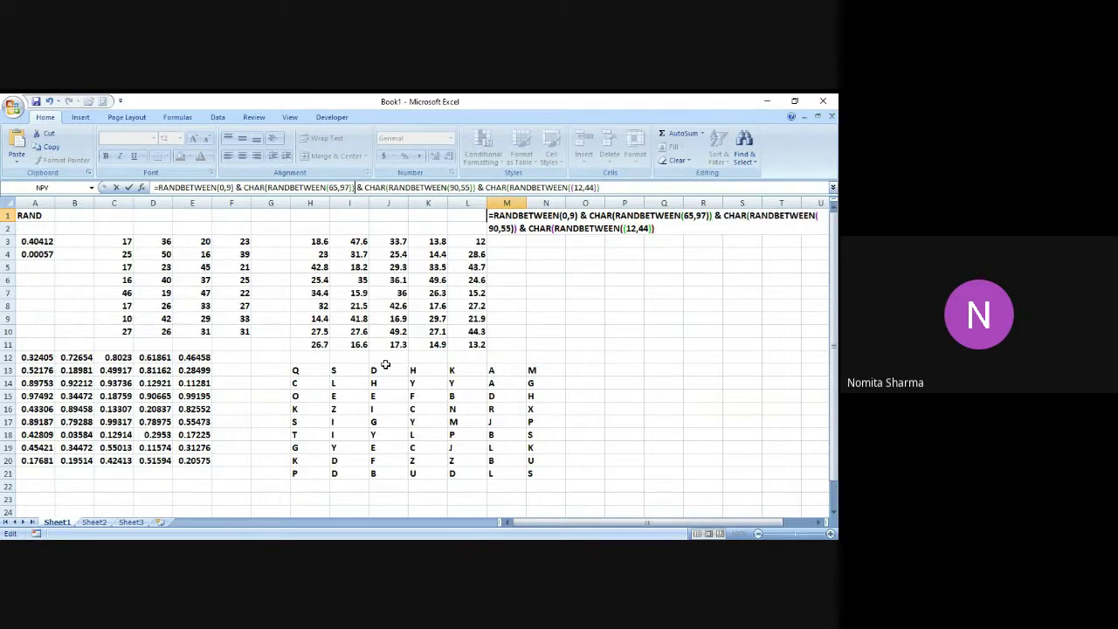
key("Return")
left_click(388, 367)
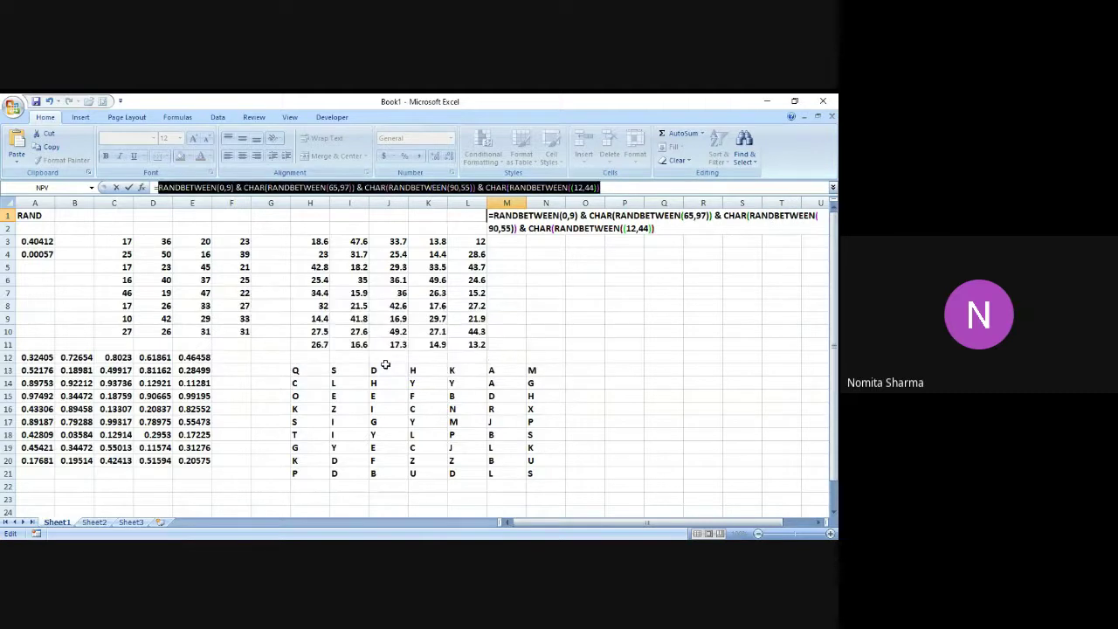
Set the lower bound of the last RANDBETWEEN in cell M1's formula to 37 and try to enter the formula
left_click(613, 189)
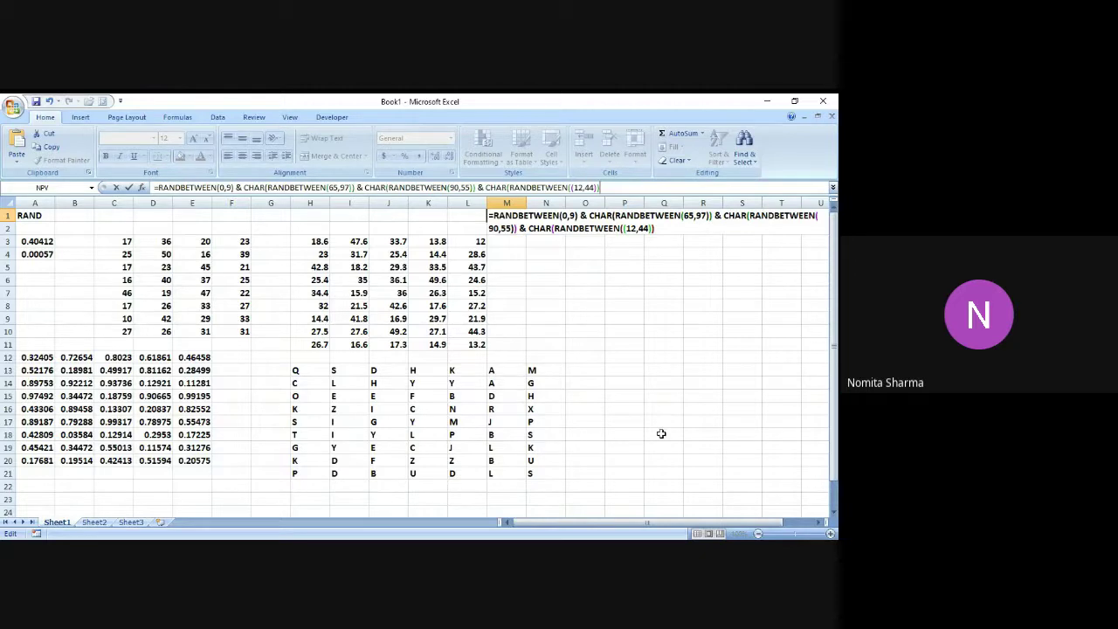
left_click(557, 538)
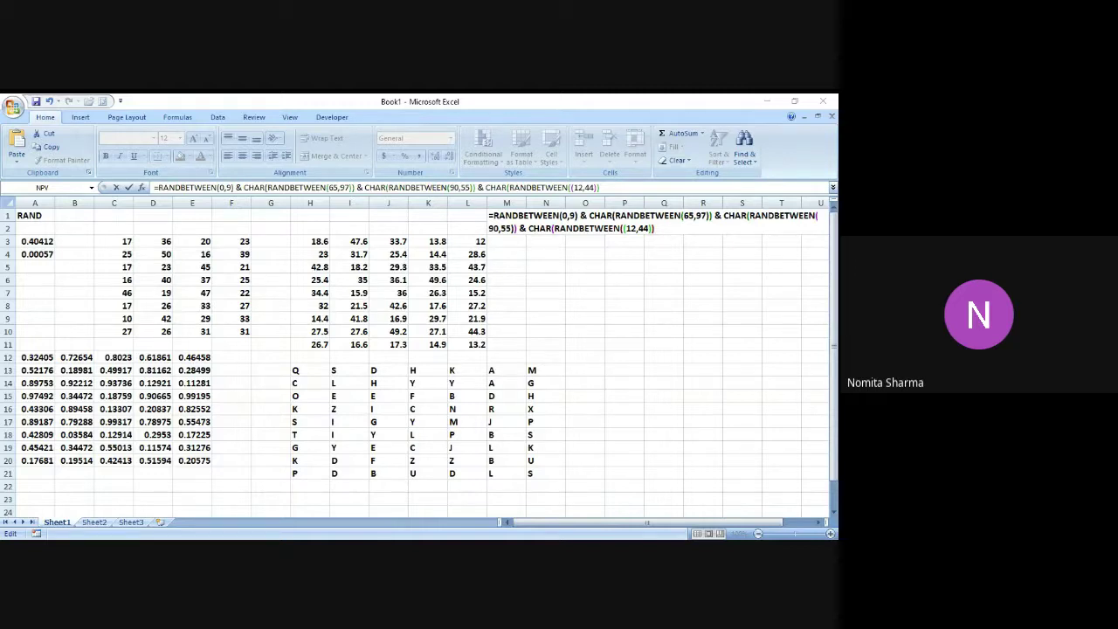
left_click(628, 504)
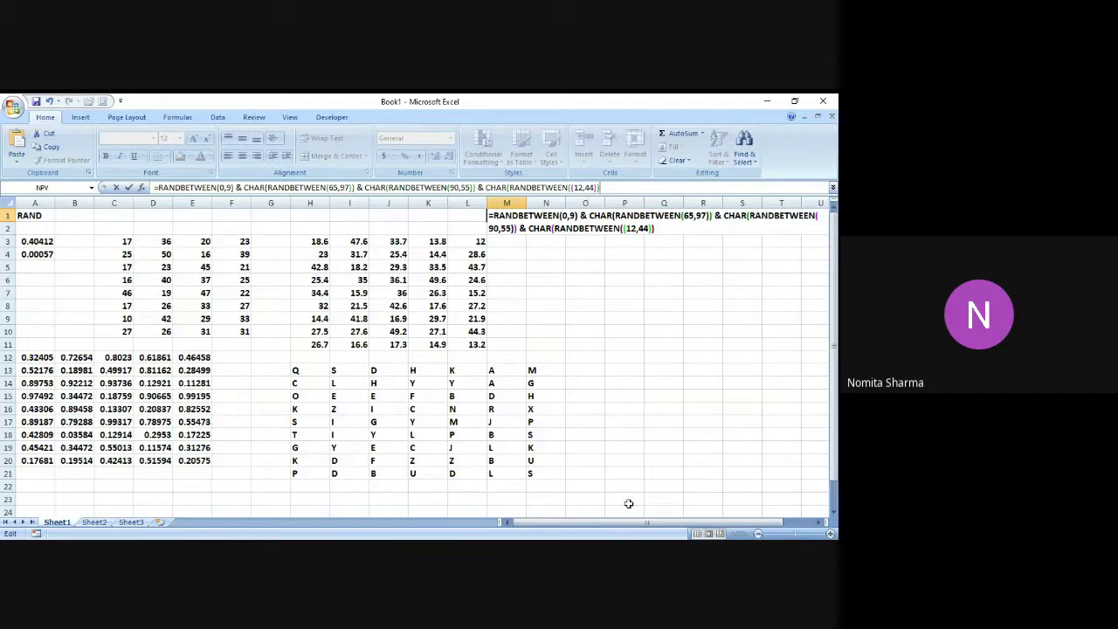
key("Left")
key("Left")
key("Left")
key("Left")
key("Left")
key("Left")
key("Left")
key("shift+Right")
key("shift+Right")
type("37")
key("Left")
key("Left")
key("Left")
key("Left")
key("Left")
key("Left")
key("Left")
key("Left")
key("Left")
key("Left")
key("Left")
key("Left")
key("Left")
key("Left")
key("Left")
key("Left")
key("Left")
key("Left")
key("Left")
key("Left")
key("Left")
key("Left")
key("Return")
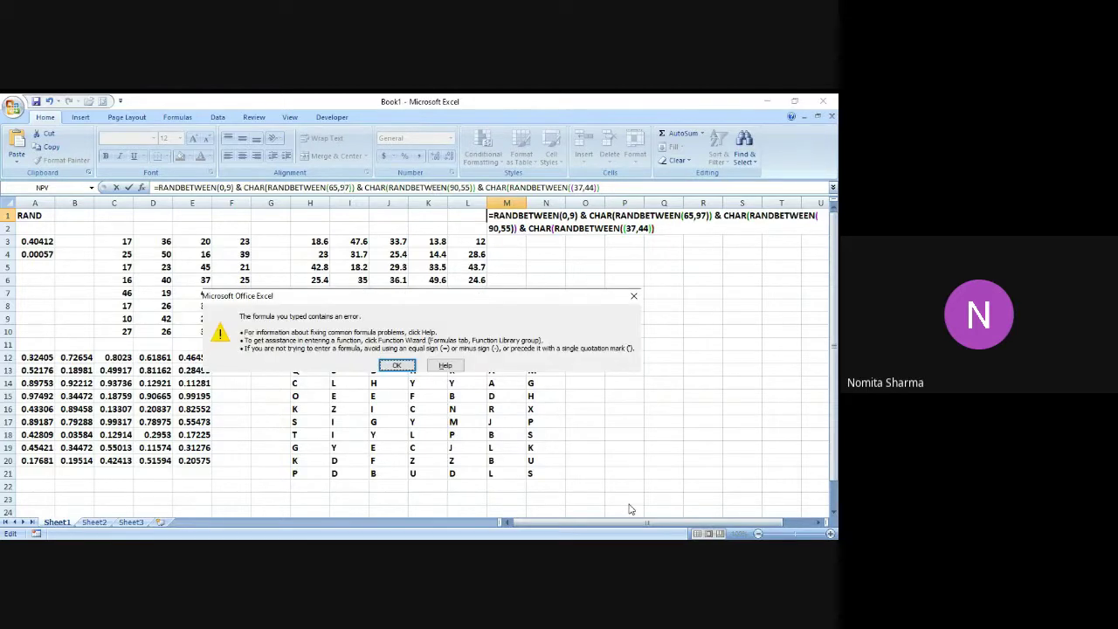
left_click(396, 365)
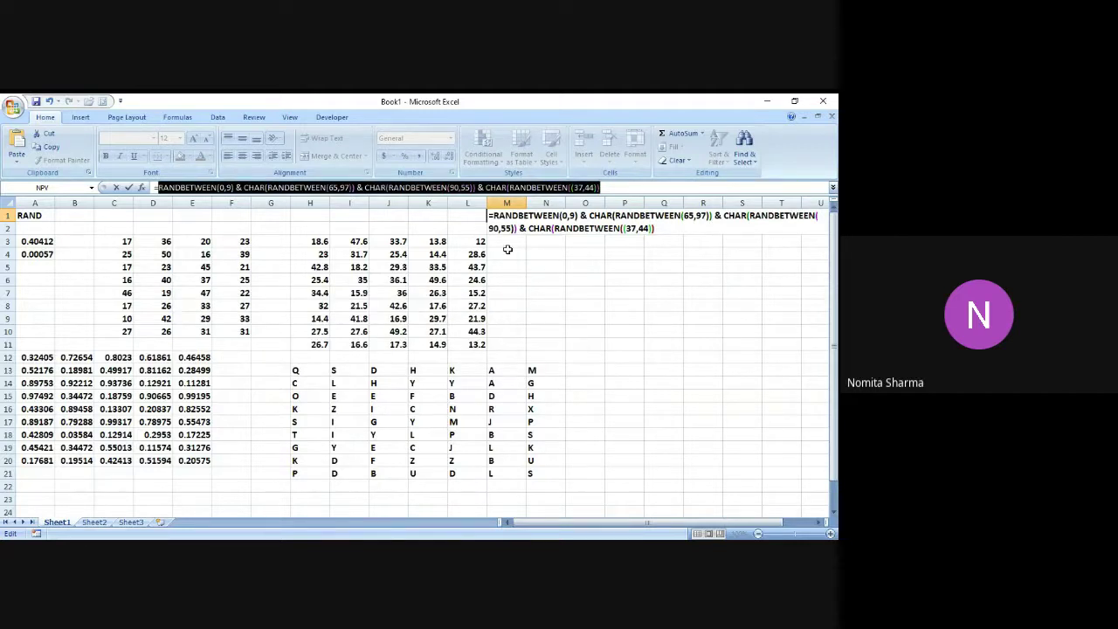
Set the upper bound of the first CHAR term's RANDBETWEEN in cell M1 to 90, making it RANDBETWEEN(65,90)
key("alt+Tab")
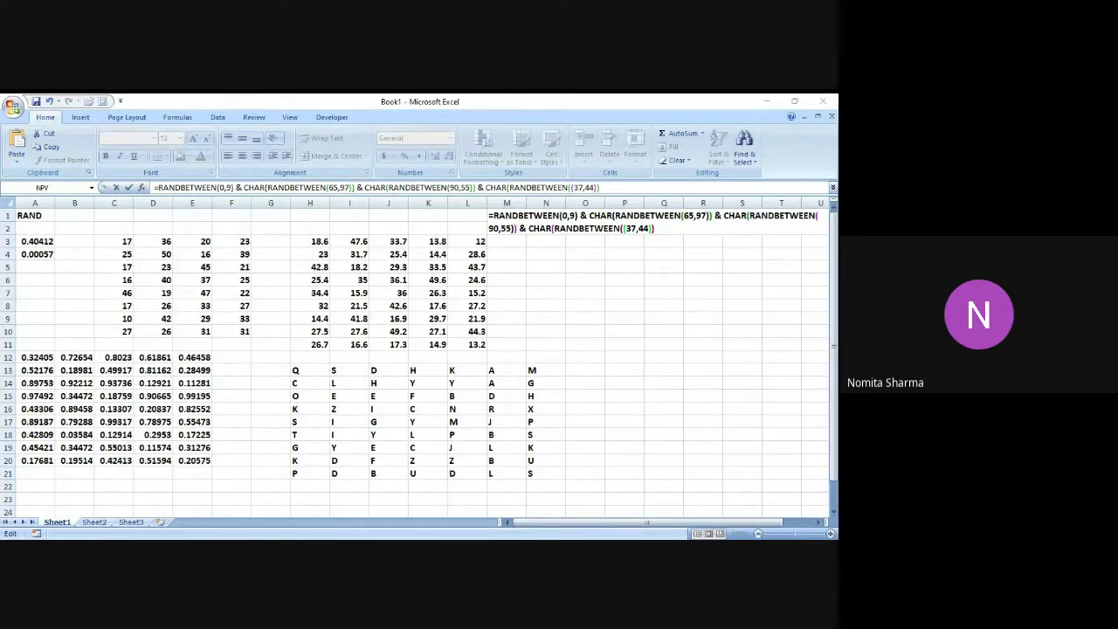
left_click(617, 503)
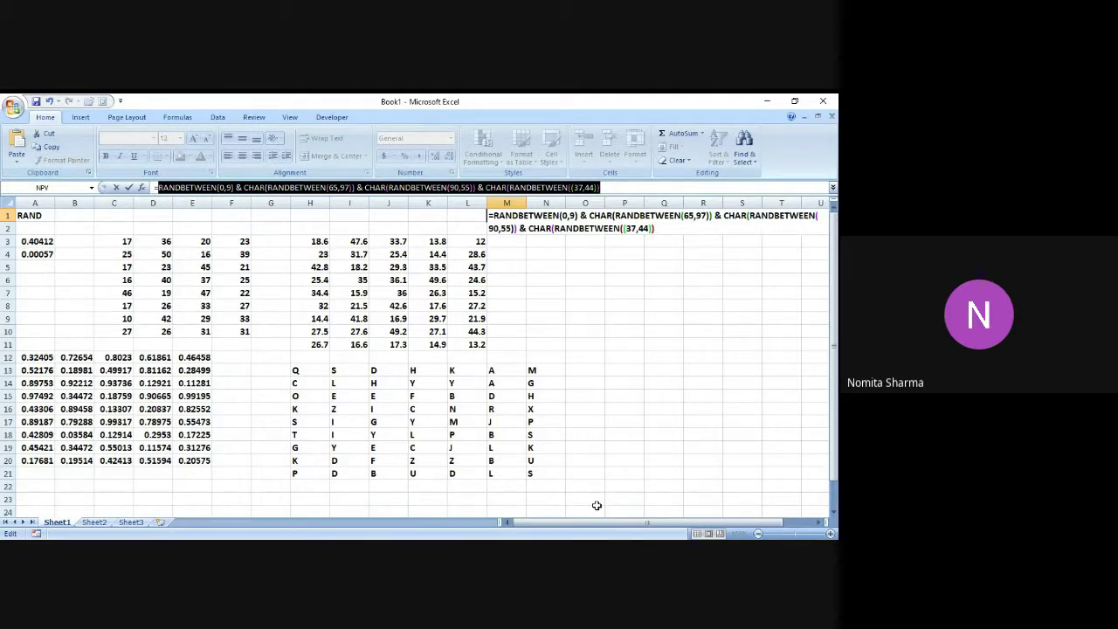
key("alt+Tab")
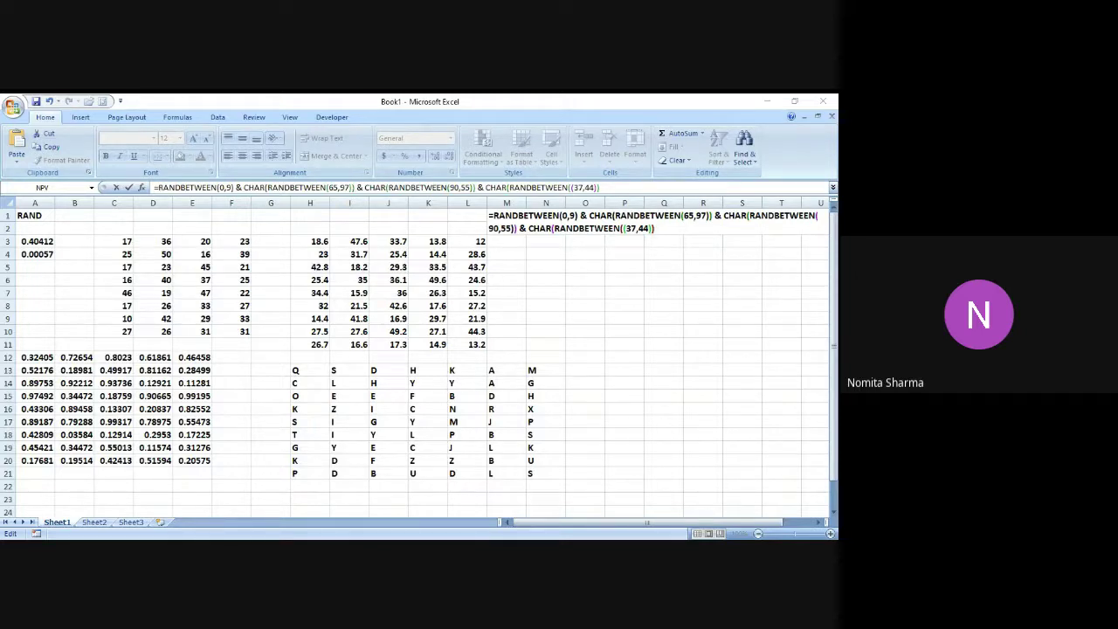
key("alt+Tab")
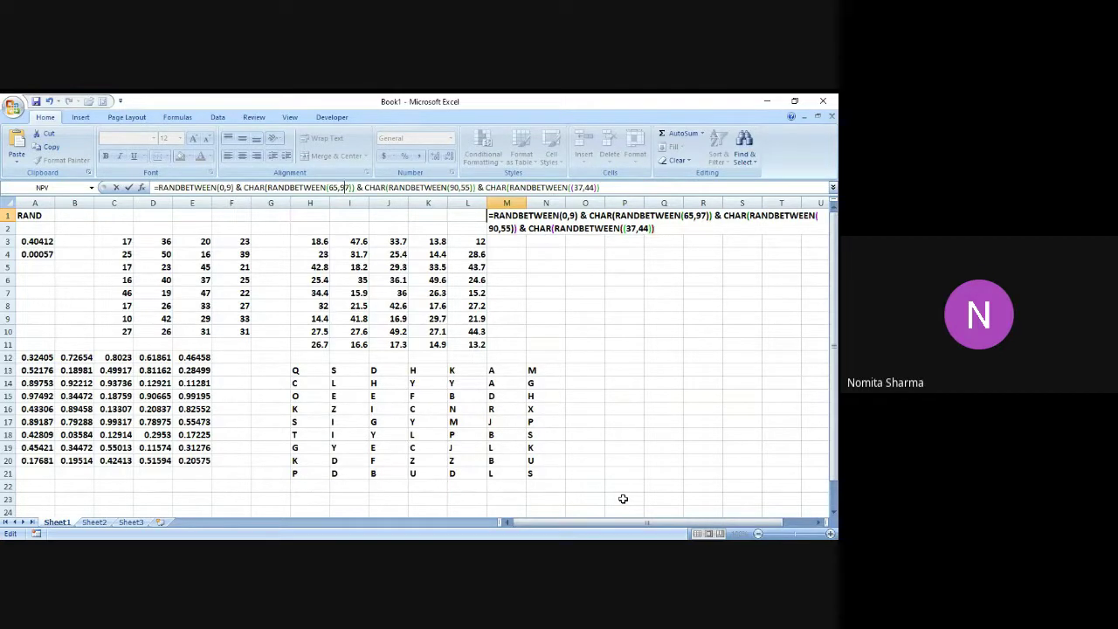
type("0")
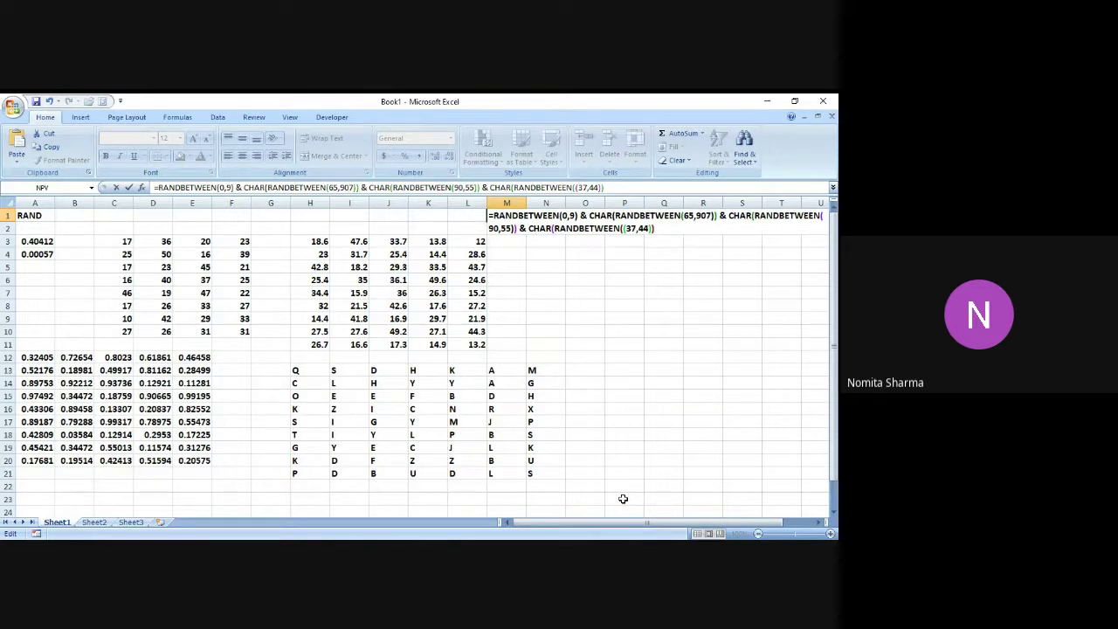
key("Delete")
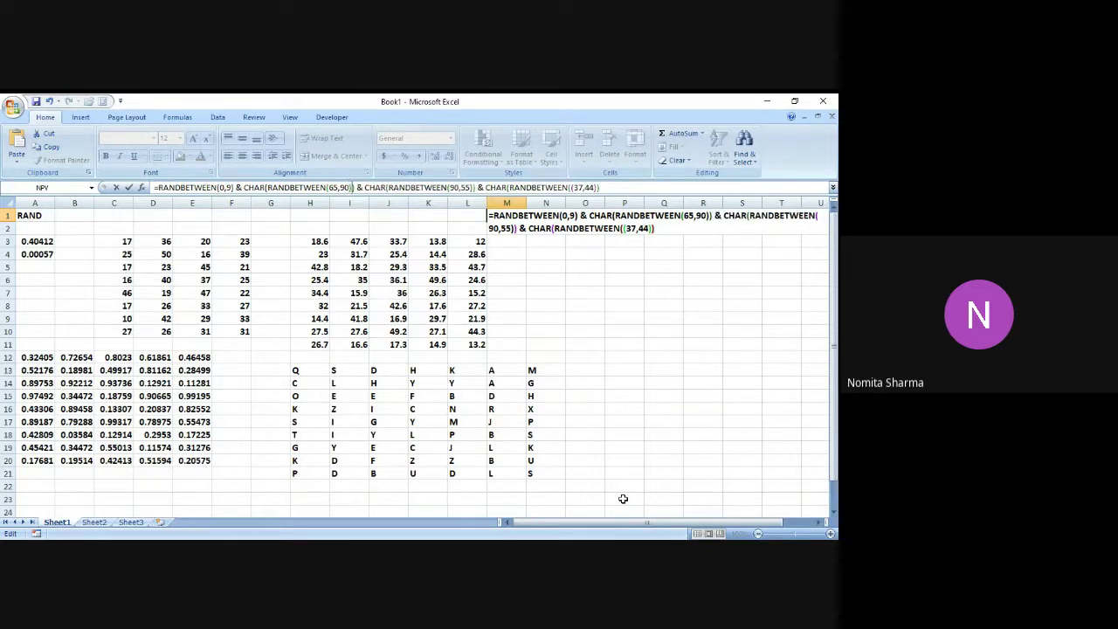
Change the second CHAR term in cell M1's formula to CHAR(RANDBETWEEN(97,122)) and try to enter the formula
key("alt+Tab")
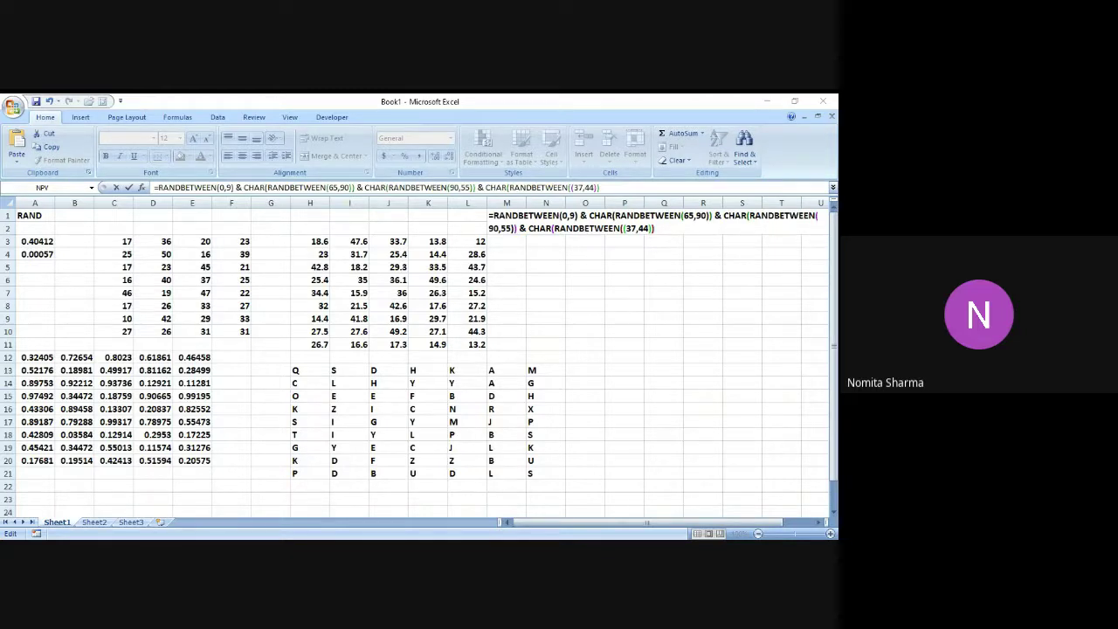
key("Return")
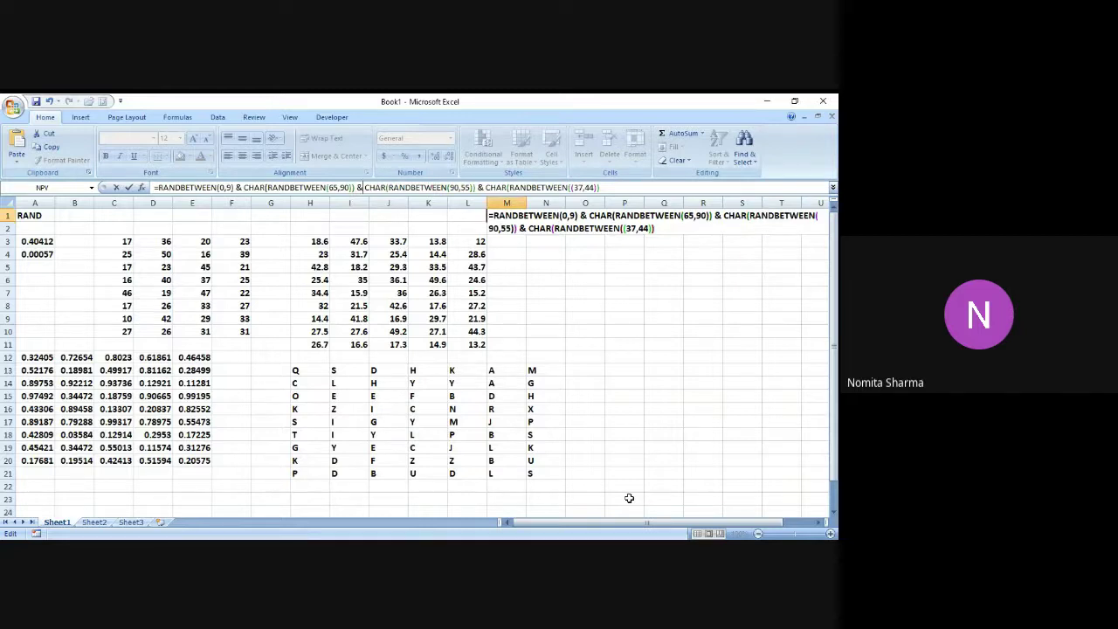
key("Right")
key("Right")
key("Right")
key("Right")
key("Right")
key("Right")
key("Right")
key("Right")
key("Right")
key("Right")
key("Right")
key("alt+Tab")
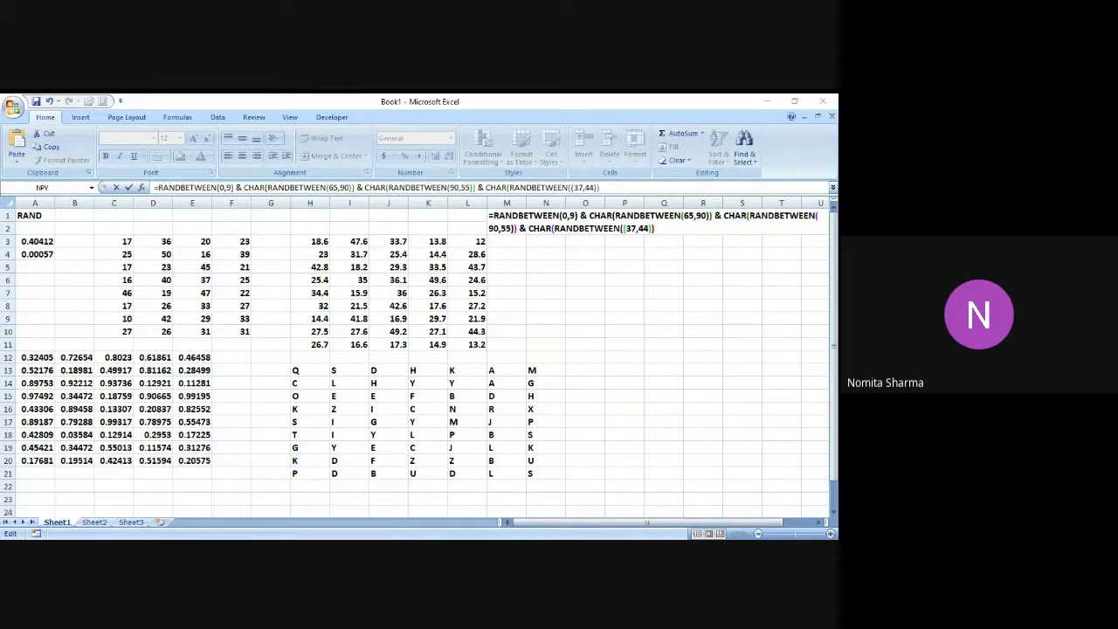
key("alt+Tab")
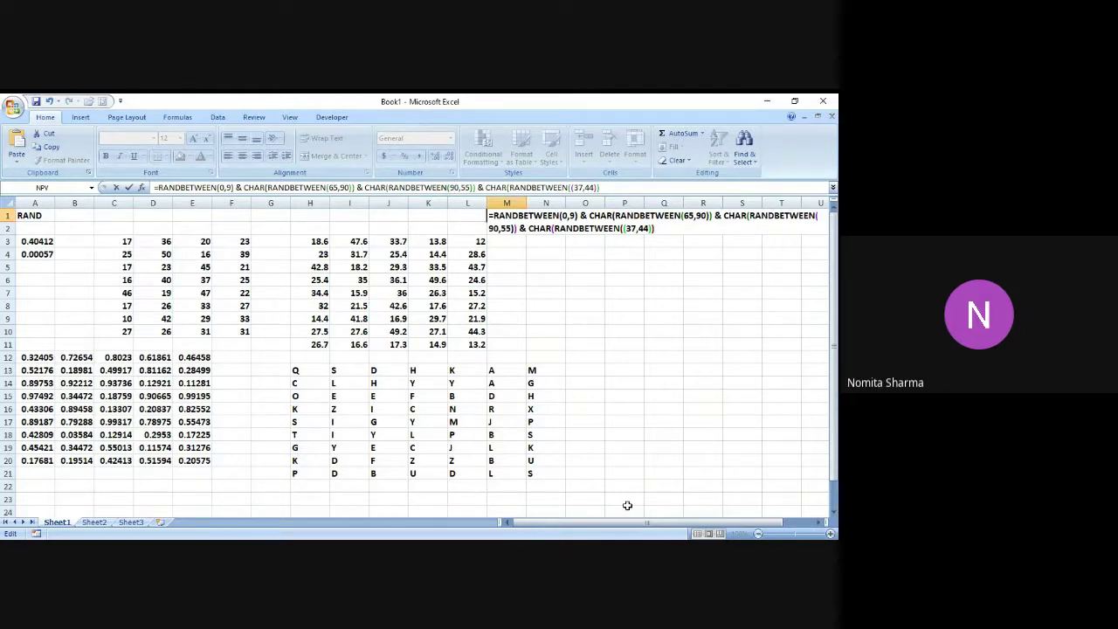
type("7")
key("Delete")
key("Right")
key("Delete")
type("122")
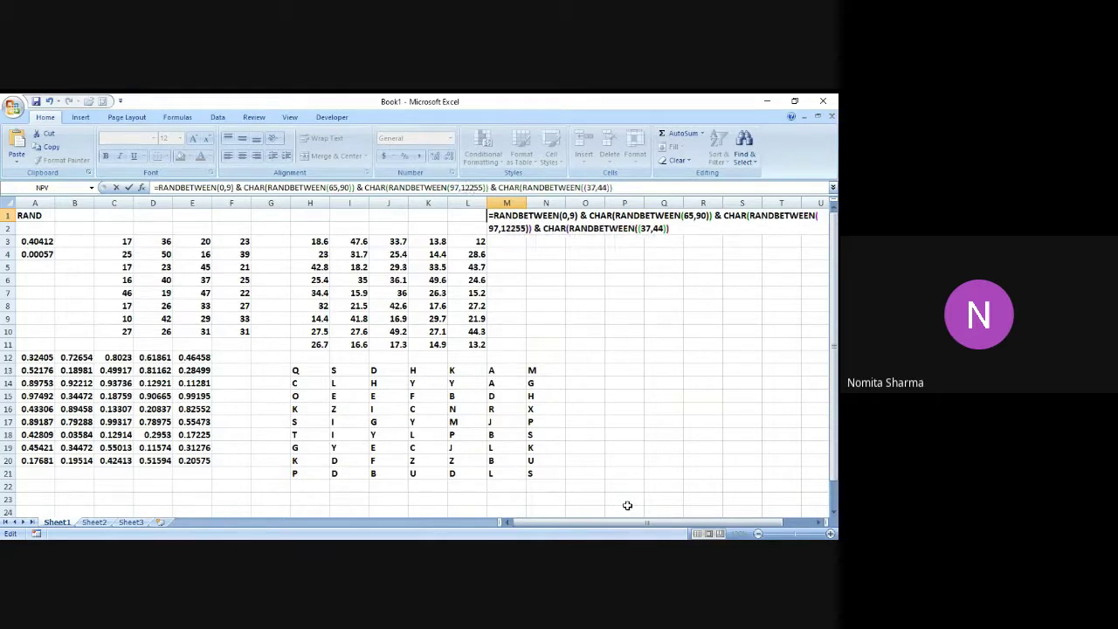
key("Delete")
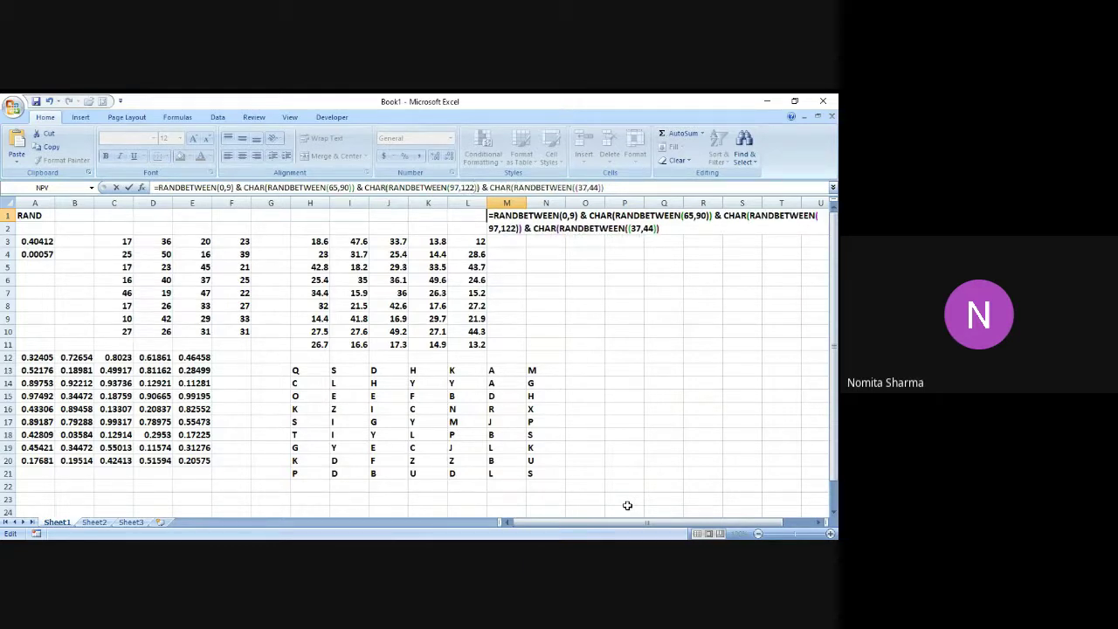
key("Right")
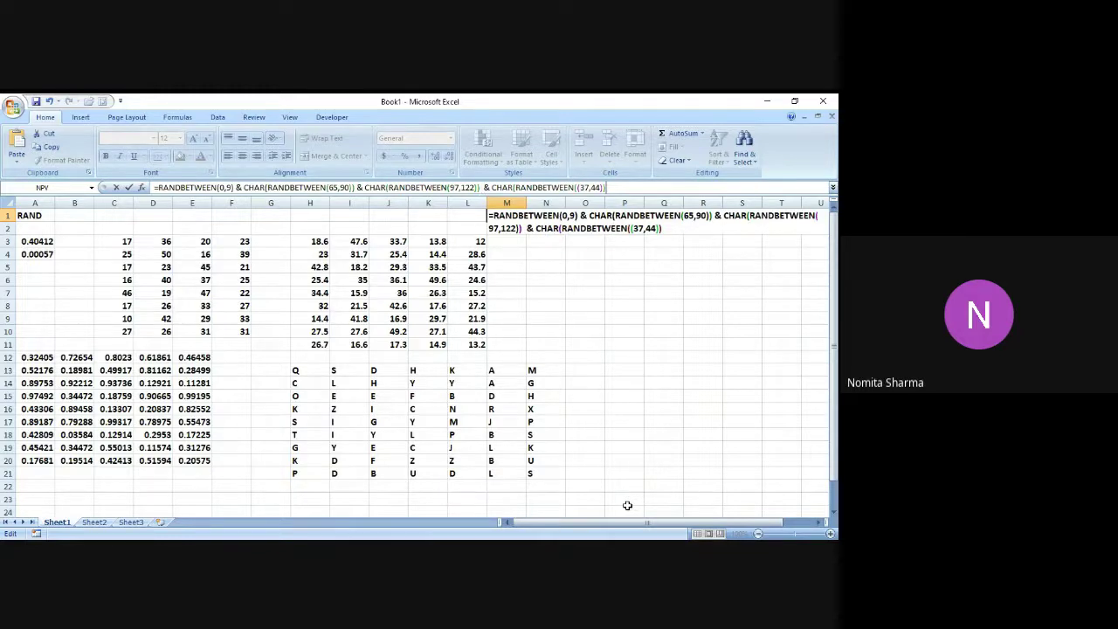
key("Return")
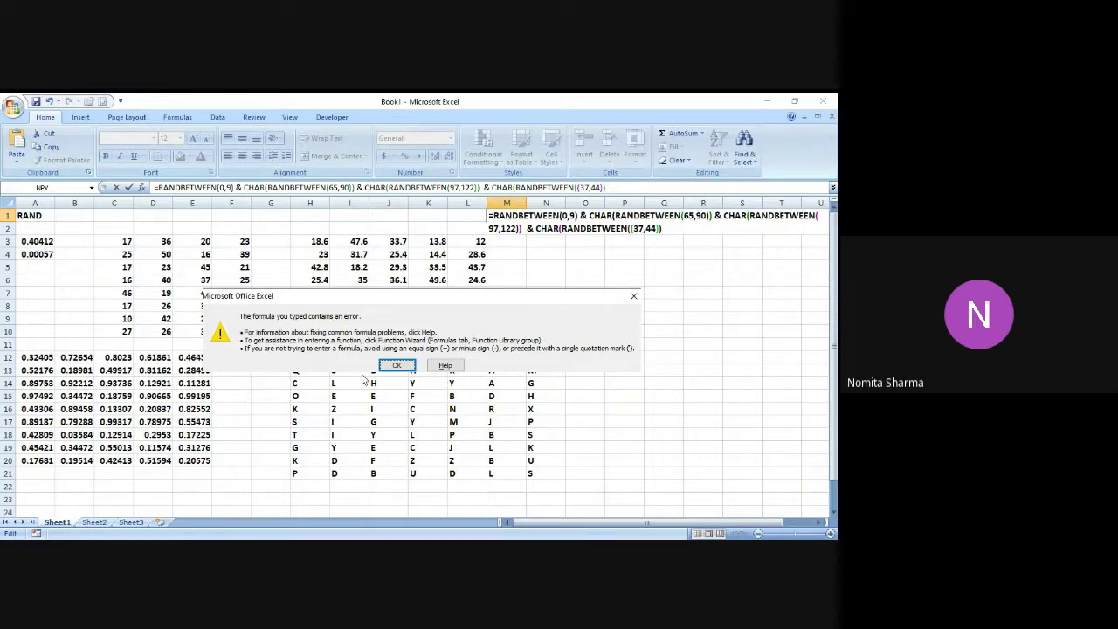
left_click(396, 367)
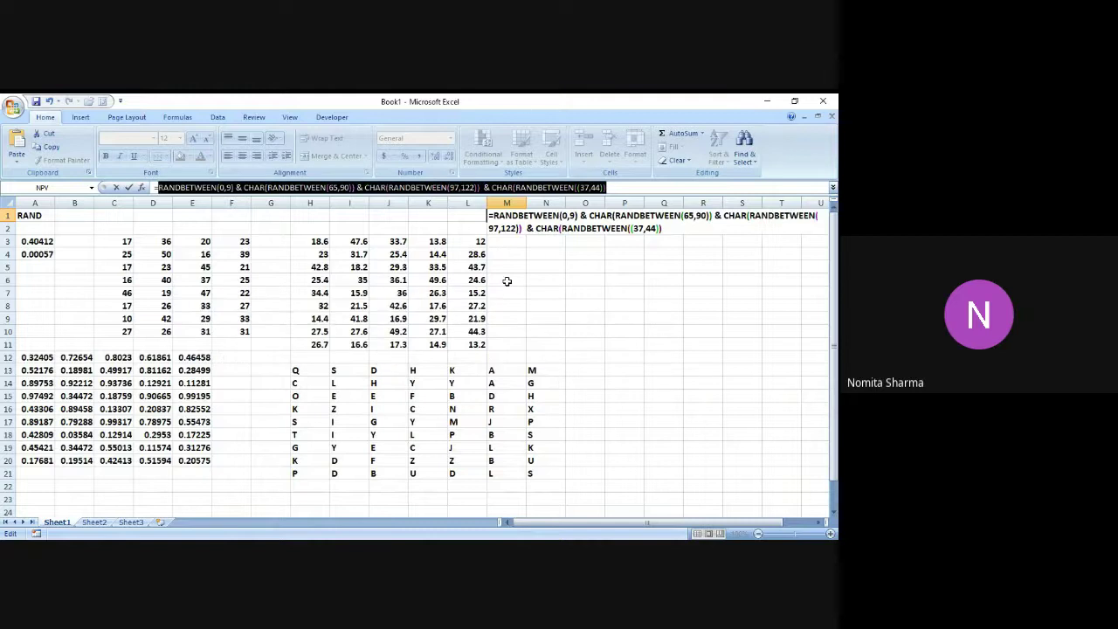
Set the lower bound of the last RANDBETWEEN in cell M1's formula to 7 and try to enter the formula
left_click(564, 187)
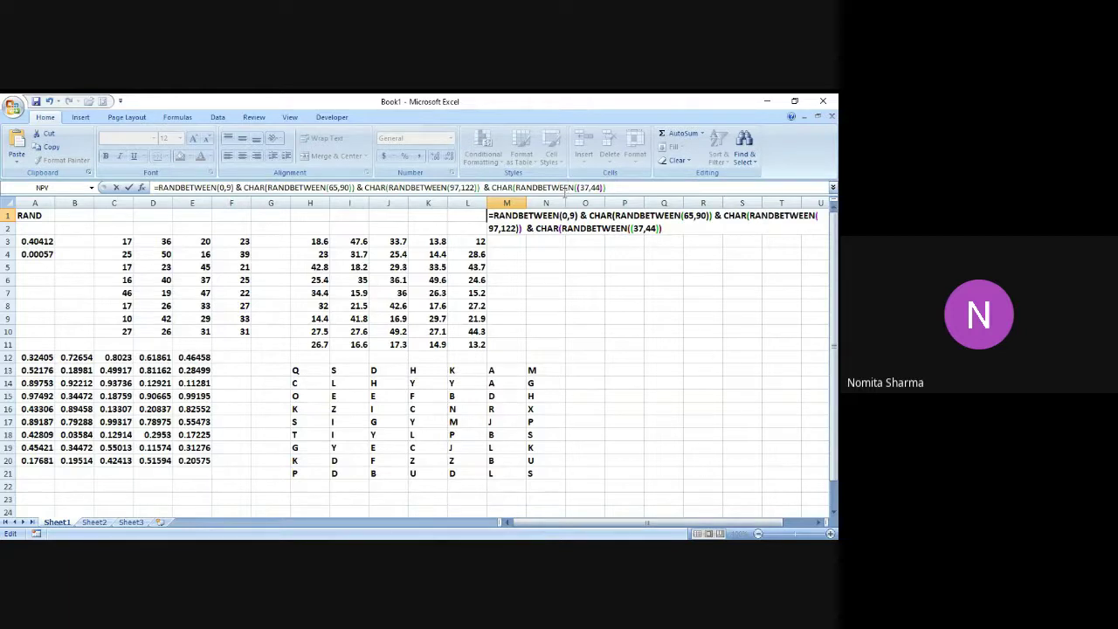
key("Delete")
key("Return")
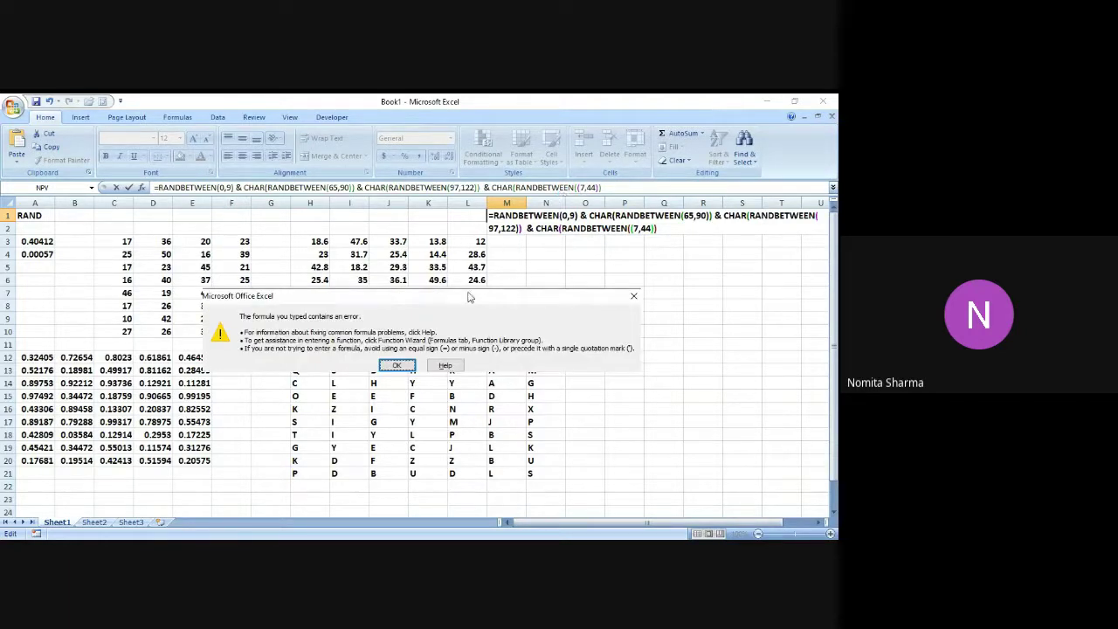
left_click(397, 365)
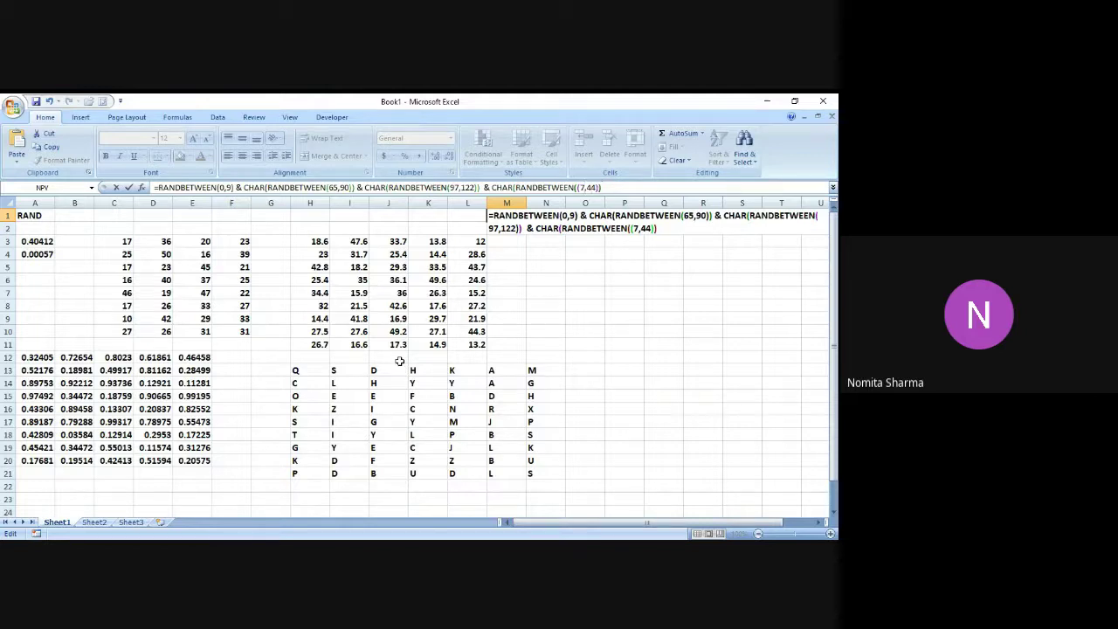
Remove the extra opening parenthesis from the last RANDBETWEEN, making it RANDBETWEEN(7,44), and enter the formula in cell M1
key("Delete")
key("Left")
key("Left")
key("Return")
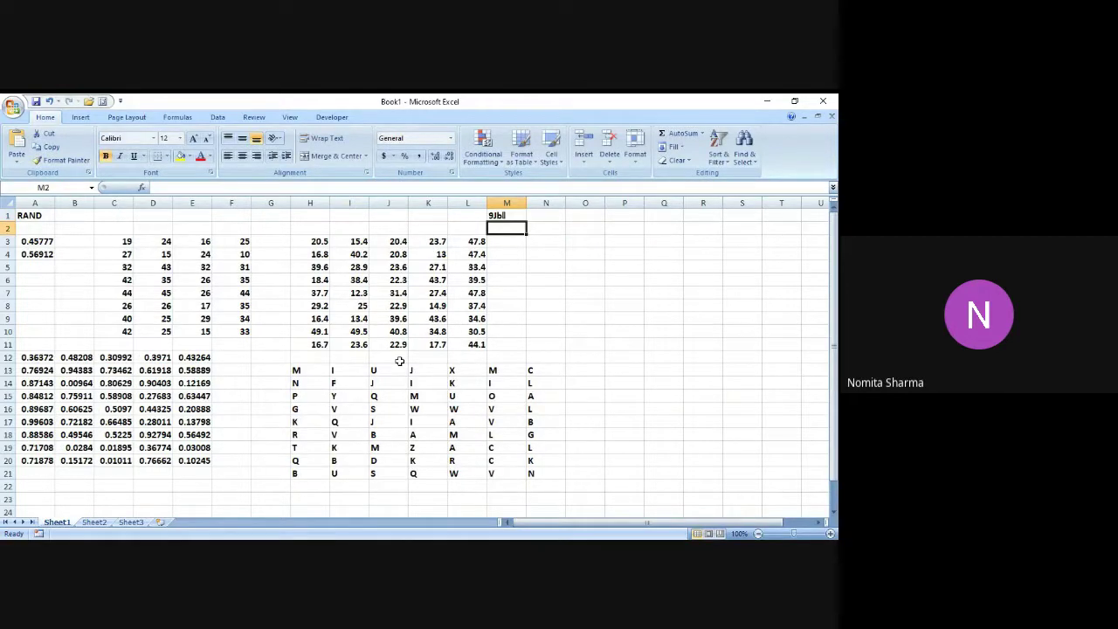
Fill the combined digit-character formula from cell M1 across and down through the range M1:S10
key("Up")
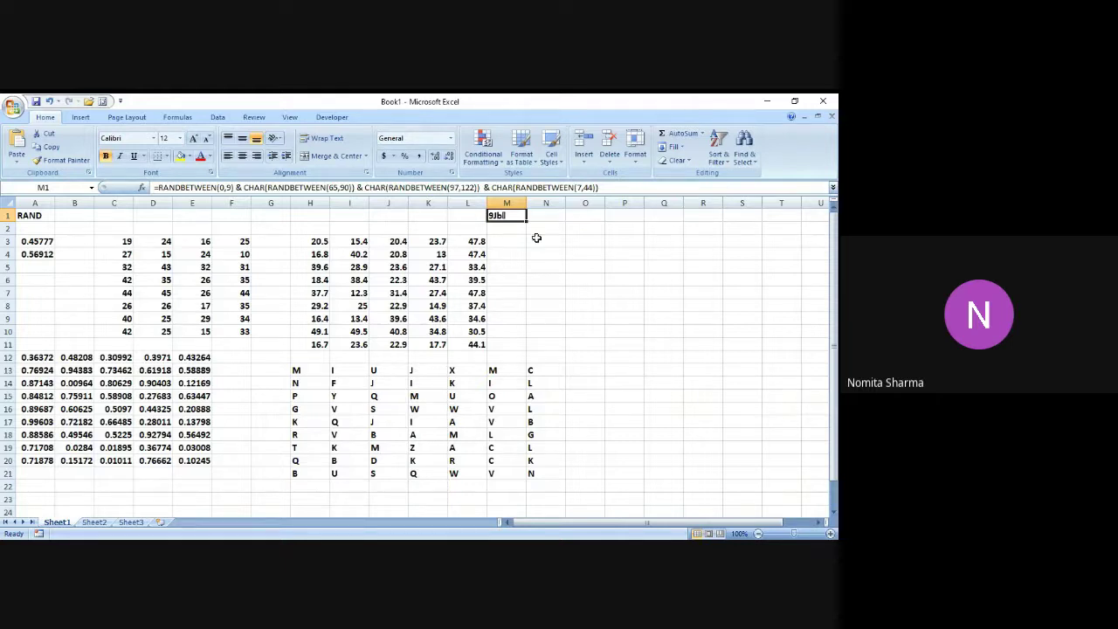
left_click_drag(527, 221, 771, 330)
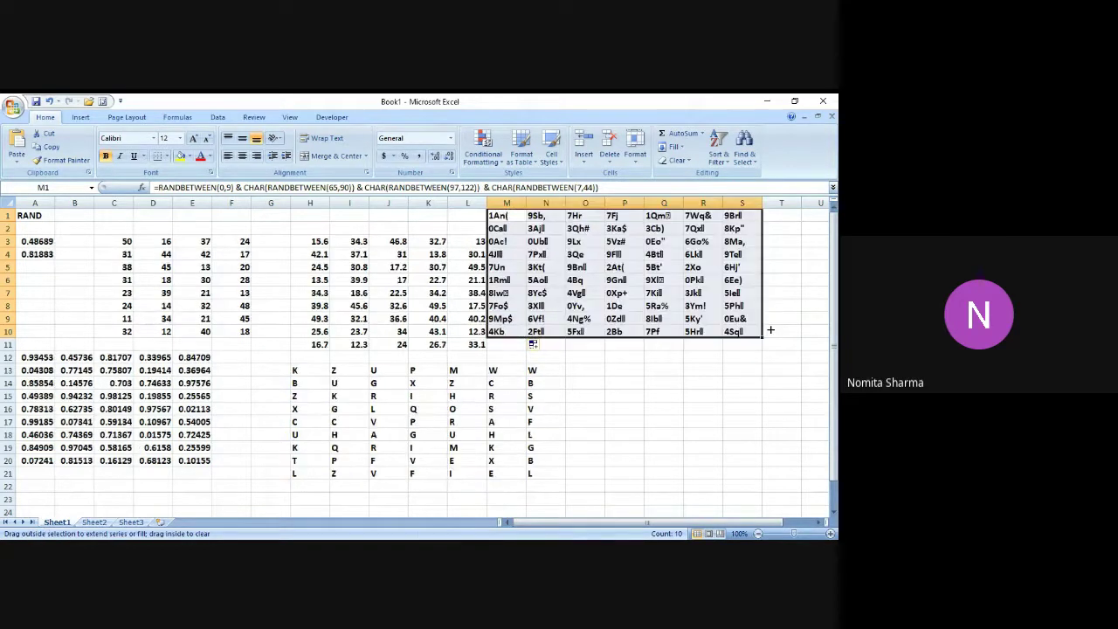
left_click(646, 367)
Examine the random strings generated in M1:S10 and review the formula behind them in column Q and cell M1
key("Up")
key("Up")
key("Up")
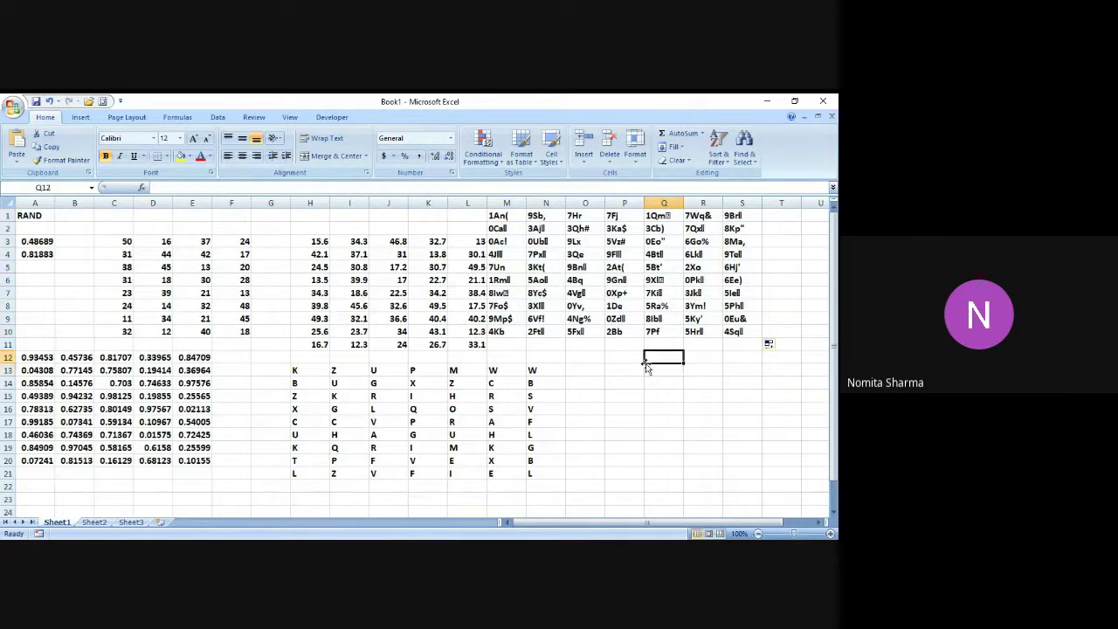
key("Up")
key("Up")
key("Up")
key("Up")
key("Up")
key("Up")
key("Up")
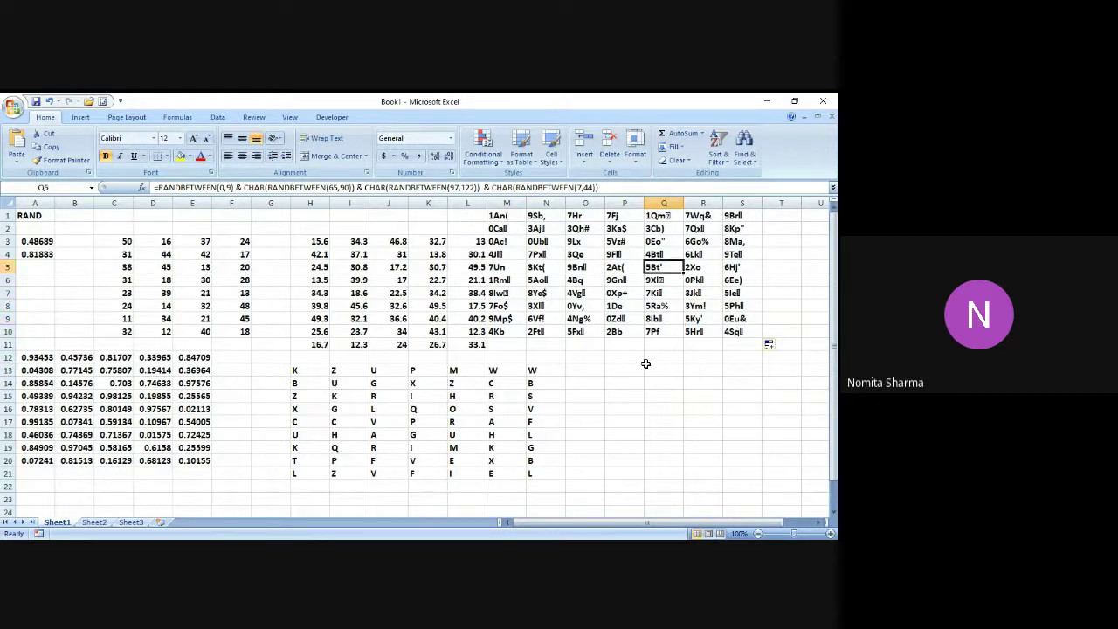
key("Up")
key("Up")
key("Left")
key("Left")
key("Left")
key("Left")
key("Left")
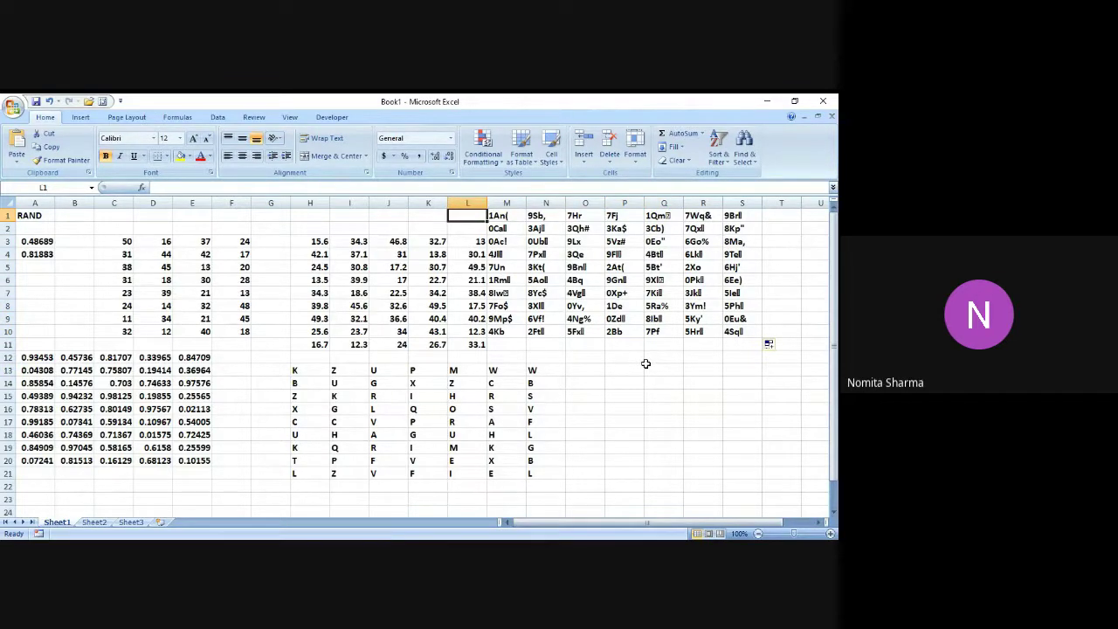
key("Right")
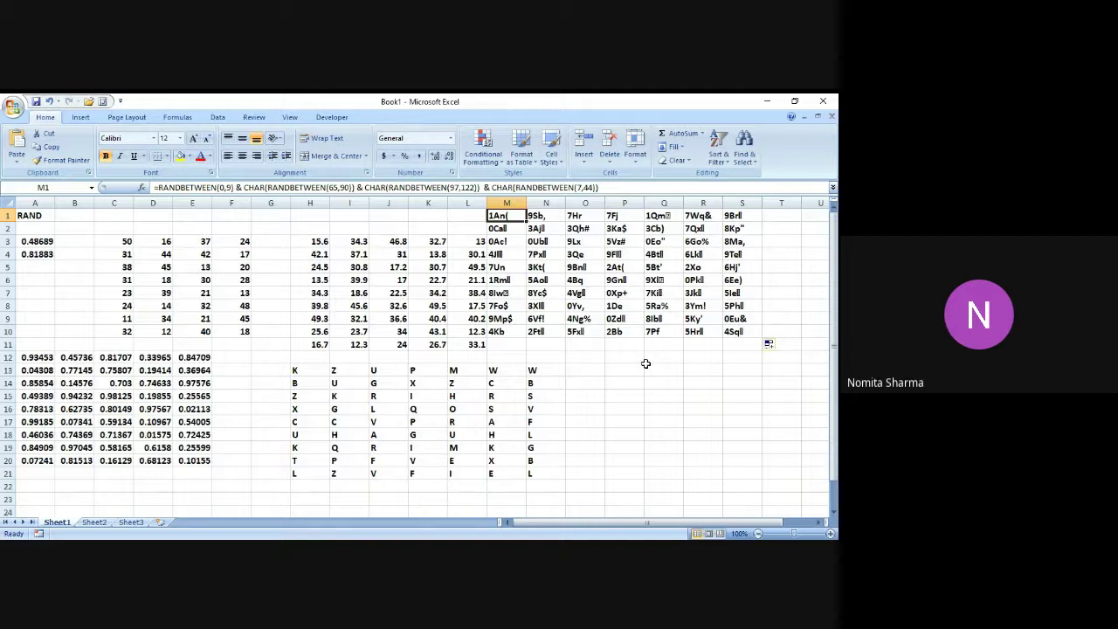
left_click(587, 356)
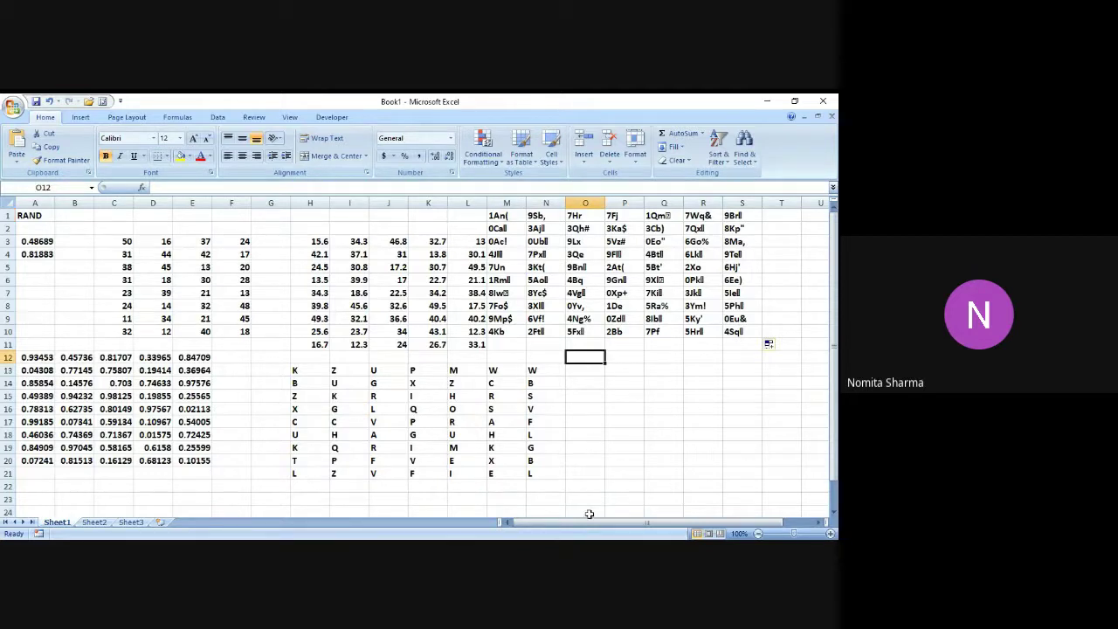
key("alt+Tab")
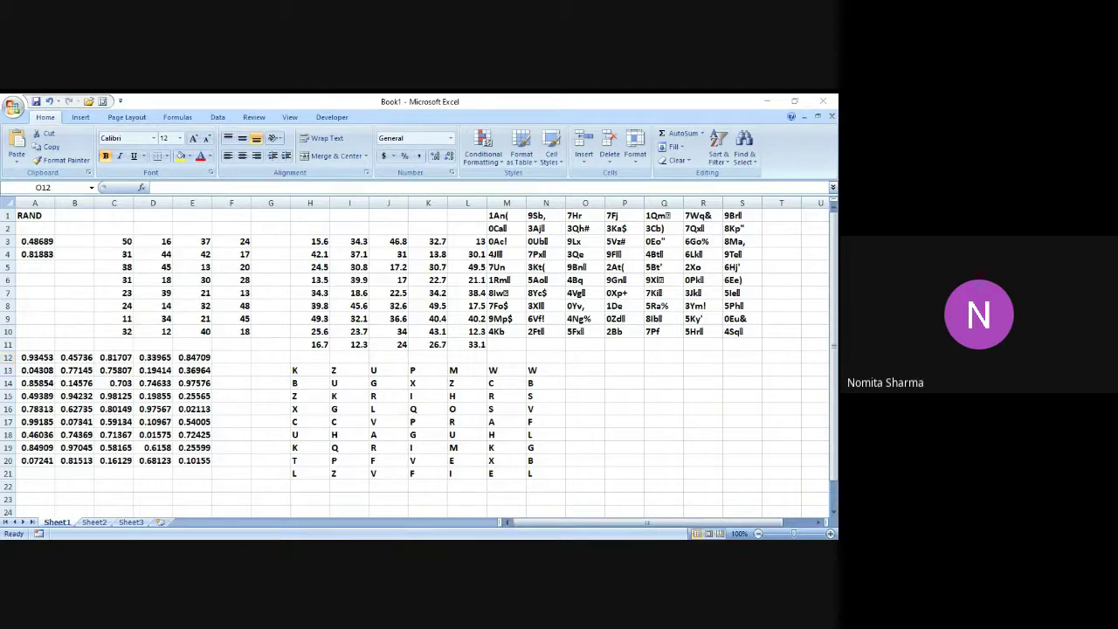